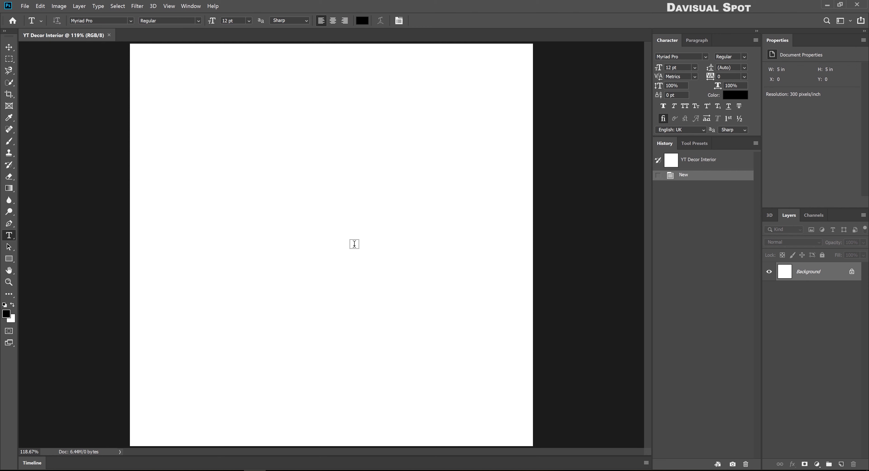
Add the word 'Decor' near the top-left and set it to All Caps
left_click(353, 243)
type("Decor")
key("ctrl+Return")
key("v")
left_click_drag(377, 247, 198, 124)
left_click(168, 74)
left_click(684, 106)
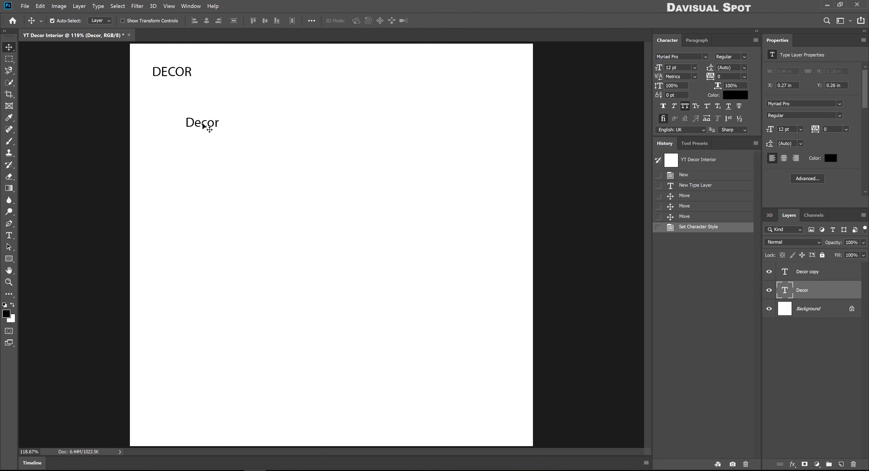
Retype a copied line as 'The art of interiors' and place it under DECOR
double_click(202, 122)
left_click(191, 122)
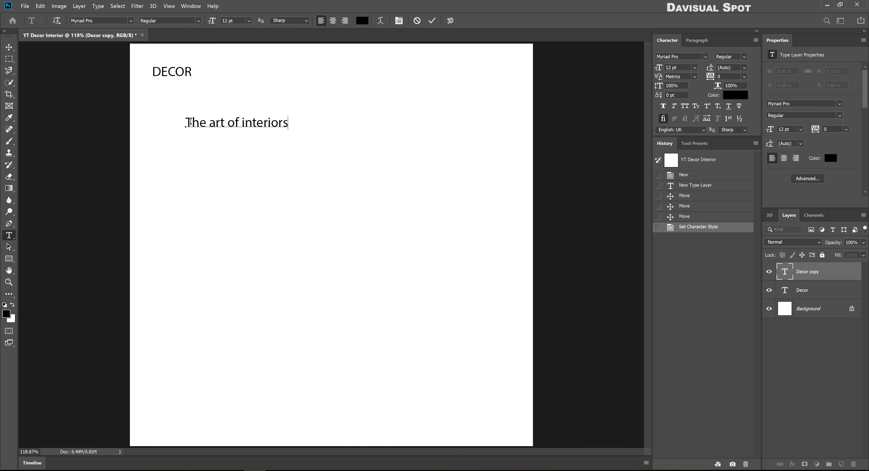
key("ctrl+Return")
key("v")
left_click_drag(220, 121, 221, 281)
Retype copies as 'Good Design is' and an all-caps 'OBVIOUS, GREAT DESIGN IS TRANSPARENT...' tagline
double_click(219, 248)
left_click(211, 243)
key("ctrl+Return")
double_click(222, 278)
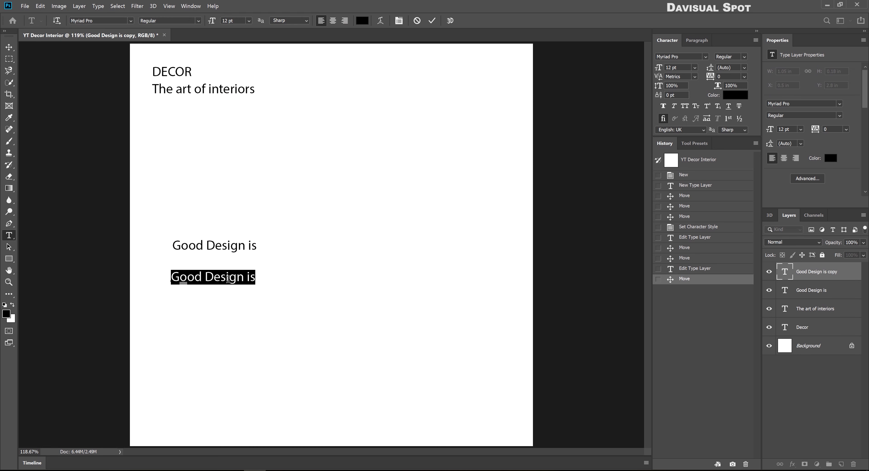
left_click(228, 279)
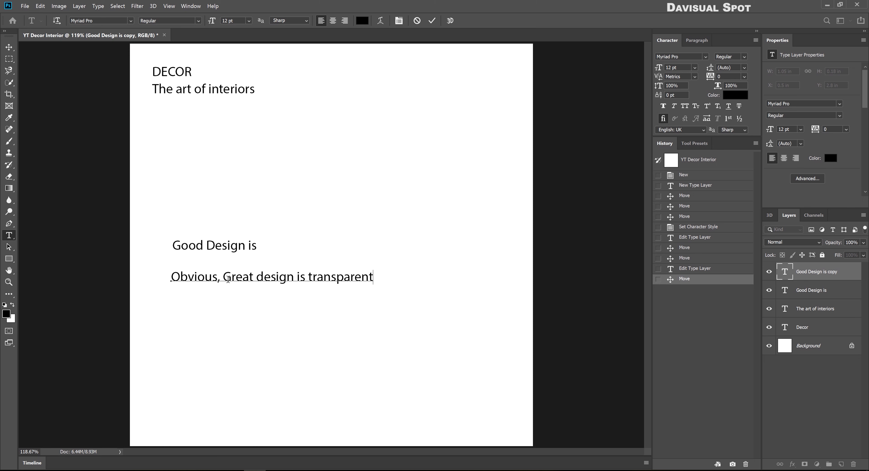
key("ctrl+Return")
left_click(684, 105)
Scale the tagline down to about 63%
key("ctrl+t")
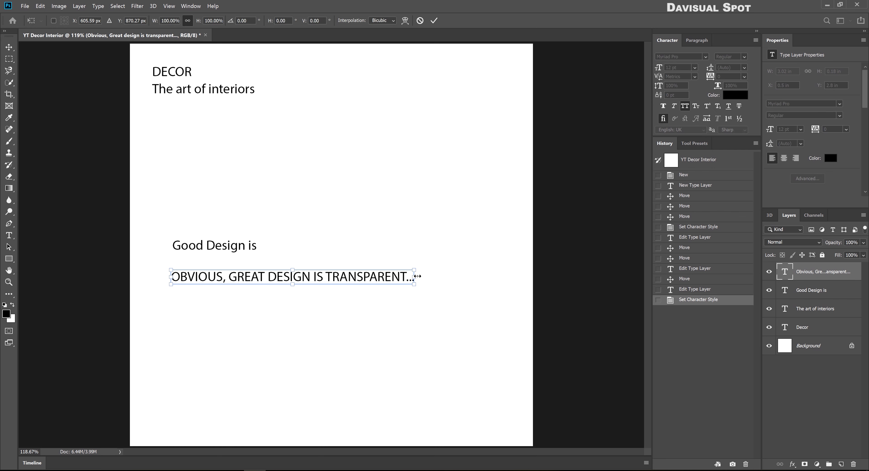
left_click_drag(420, 276, 309, 274)
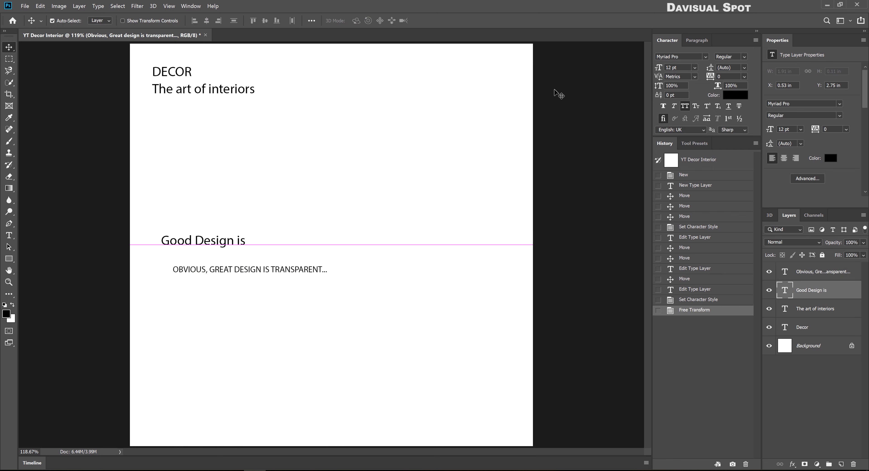
left_click(704, 57)
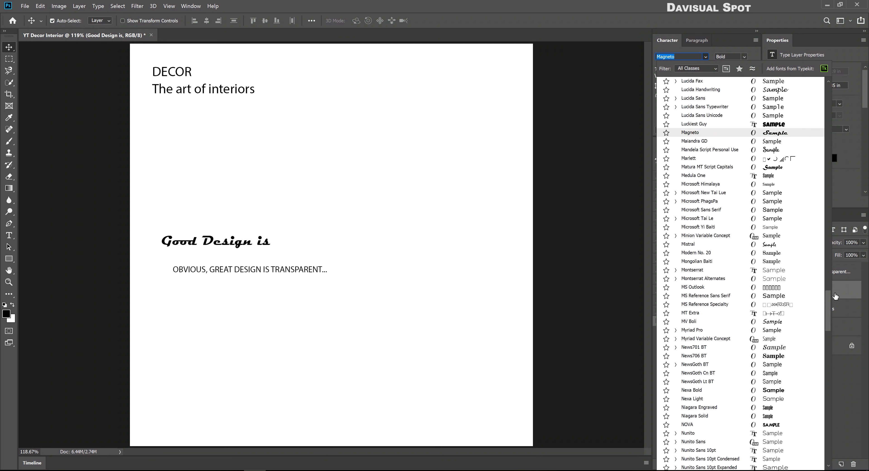
Set 'Good Design is' in Simple Signature with Faux Bold
left_click_drag(827, 322, 831, 384)
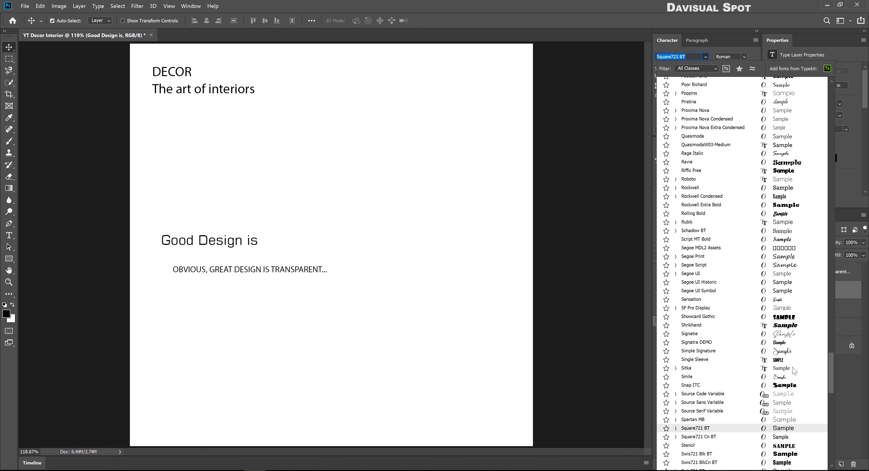
left_click(790, 352)
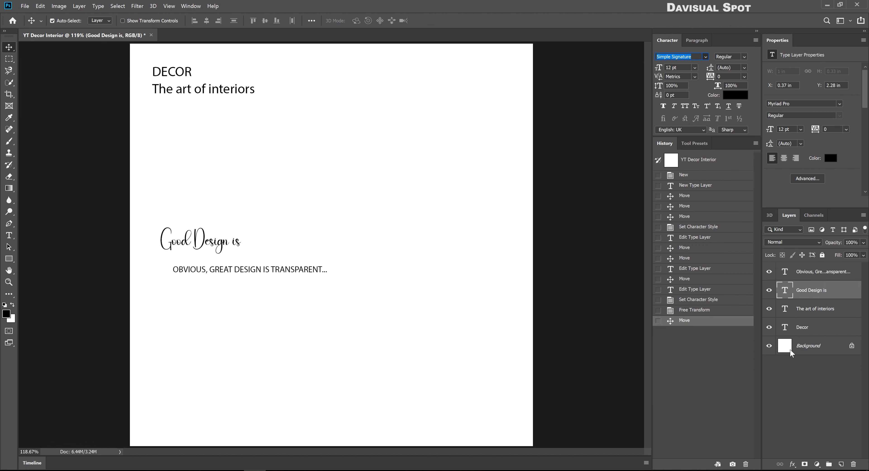
left_click_drag(200, 244, 201, 245)
left_click(662, 105)
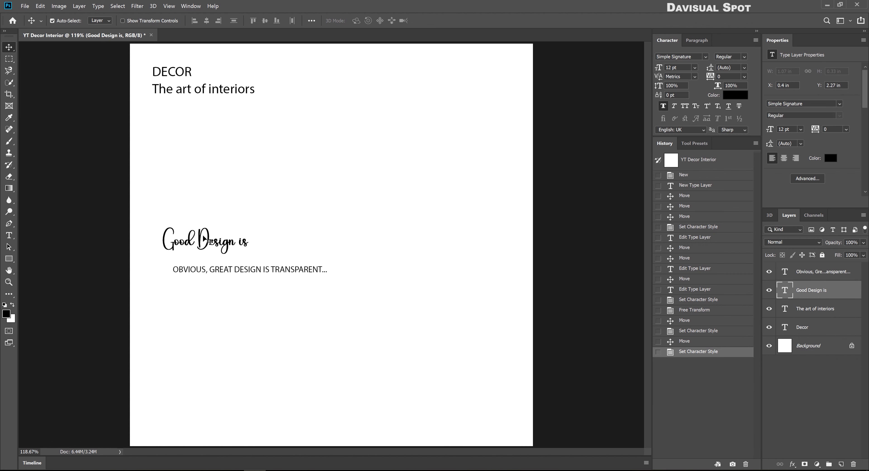
Enlarge the heading and move the slightly shrunk tagline up beneath it
key("ctrl+t")
left_click_drag(264, 240, 286, 240)
key("Return")
left_click_drag(226, 270, 212, 265)
key("ctrl+t")
left_click_drag(318, 269, 312, 266)
key("Return")
Enlarge 'Good Design is' to about 110% and copy the tagline lower down the page
left_click(236, 243)
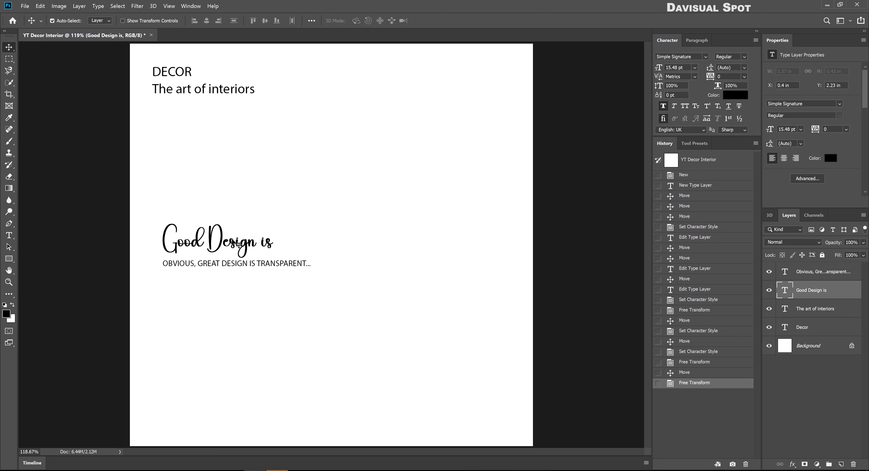
key("ctrl+t")
left_click_drag(274, 224, 310, 215)
key("Return")
left_click_drag(240, 266, 250, 319)
Retype the copy as 'INTERIORS &' / 'EXTERIORS' on two lines and enlarge it to about 234%
double_click(250, 319)
type("INTERIORS")
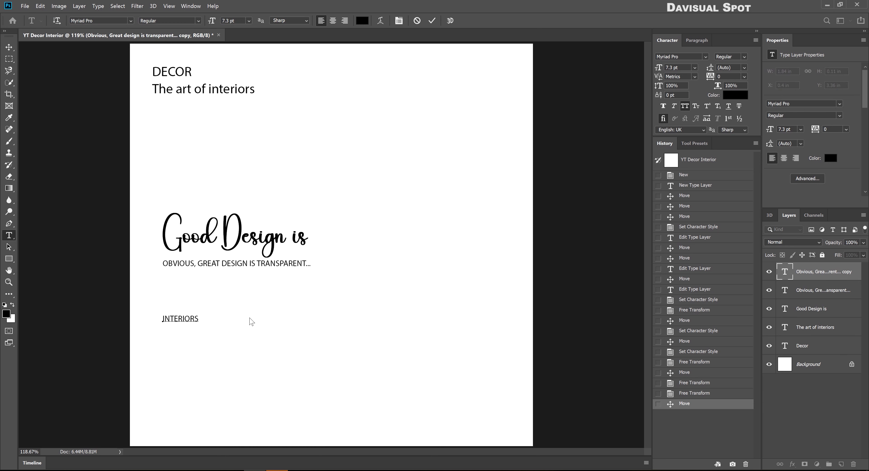
type(" &")
key("Return")
type("EXTERIORS")
key("ctrl+Return")
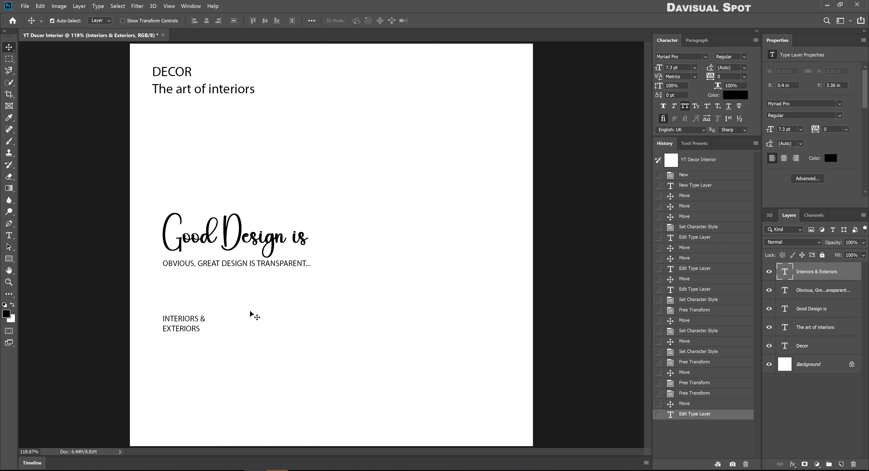
key("ctrl+t")
left_click_drag(205, 324, 255, 324)
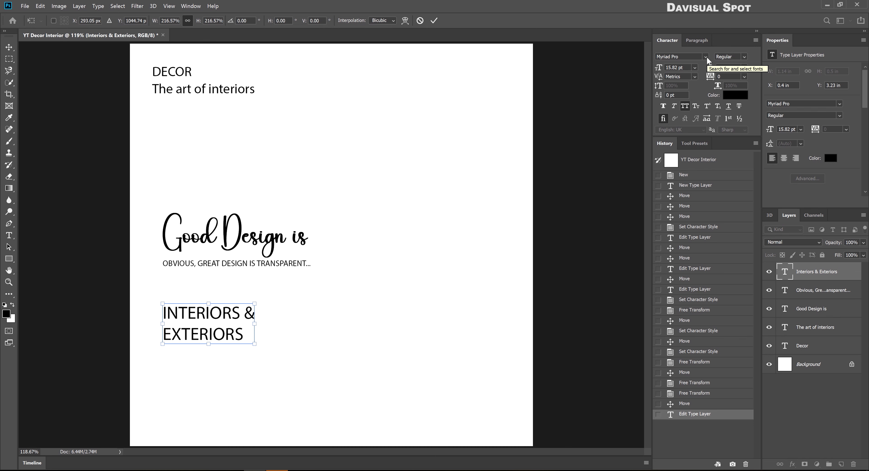
key("Return")
Set the heading in Nexa Bold with 14 pt leading and position it below the tagline
left_click(705, 57)
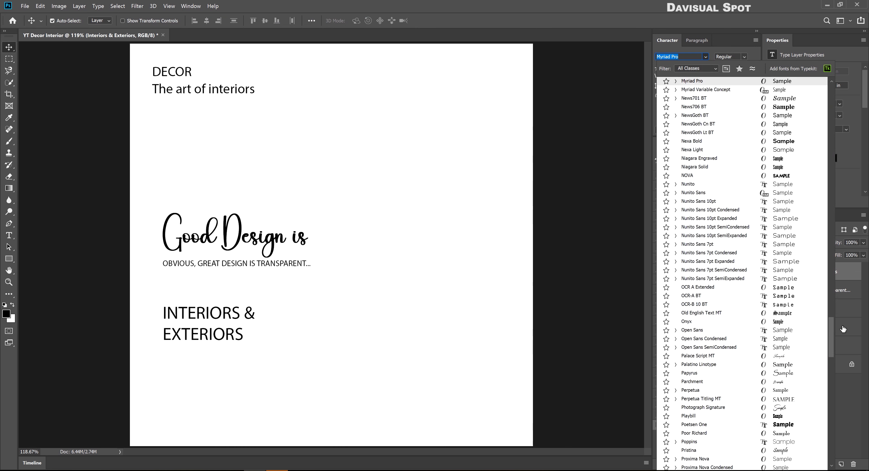
scroll(803, 324, "up", 4)
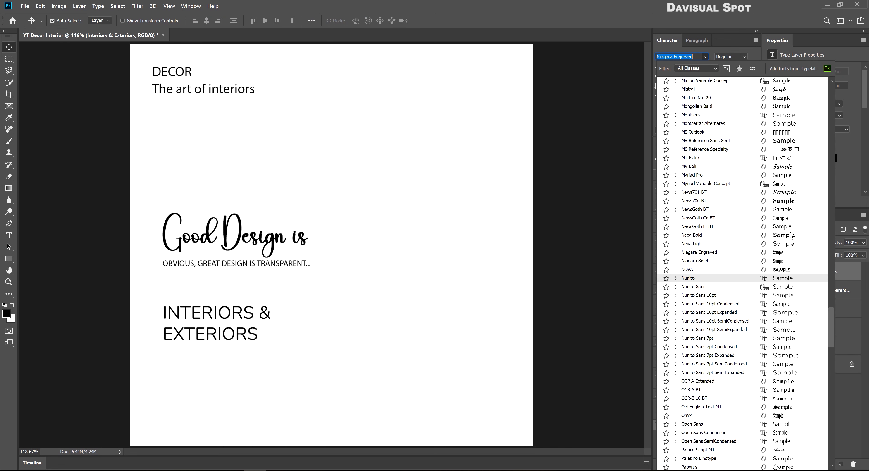
left_click(791, 235)
left_click_drag(253, 323, 254, 302)
left_click(744, 68)
left_click(730, 141)
left_click(744, 68)
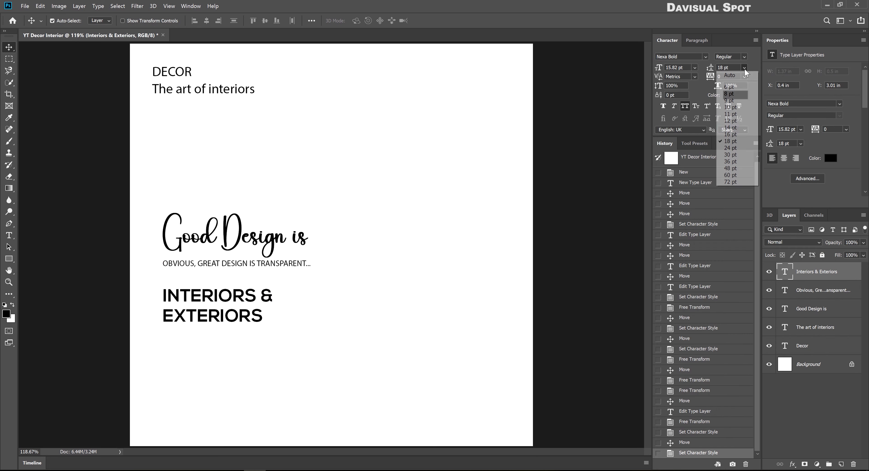
left_click(733, 128)
left_click_drag(235, 289, 235, 335)
key("Delete")
Select the tagline and 'The art of interiors' layers together for a font change
left_click(235, 268)
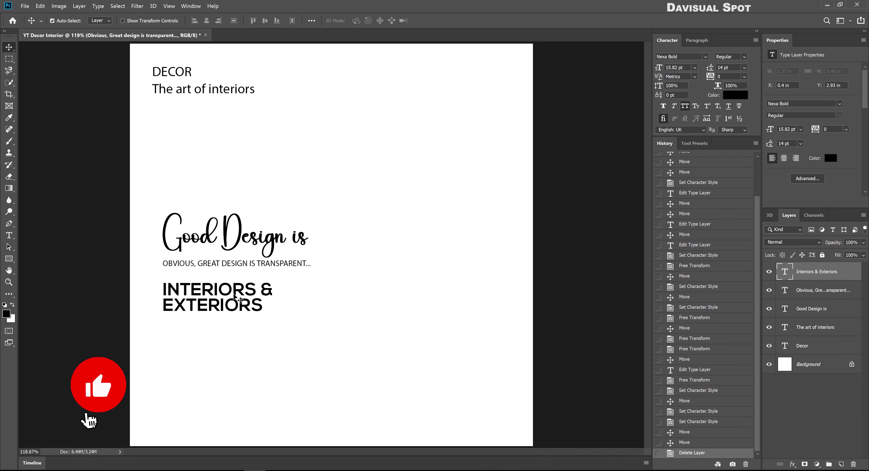
left_click(815, 327, "ctrl")
left_click(681, 56)
Set the tagline and 'The art of interiors' in Nexa Light
type("Nexa")
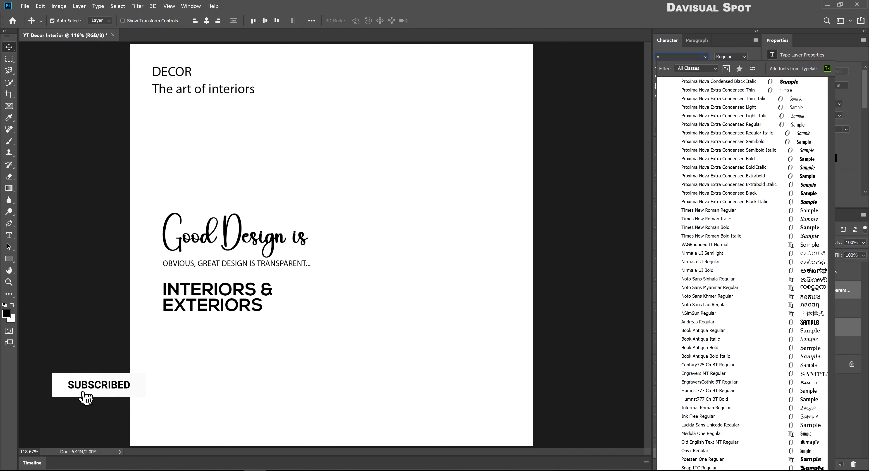
key("Down")
key("Return")
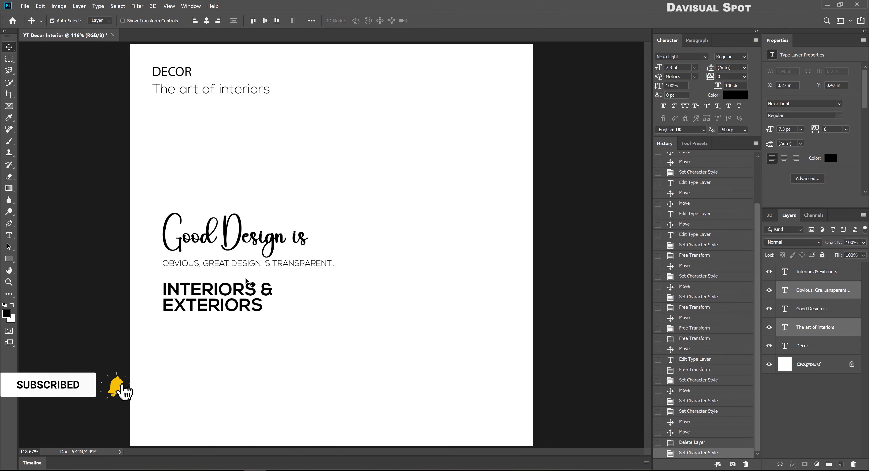
left_click(213, 91)
Set DECOR in Bauhaus 93 and enlarge it
left_click(190, 75)
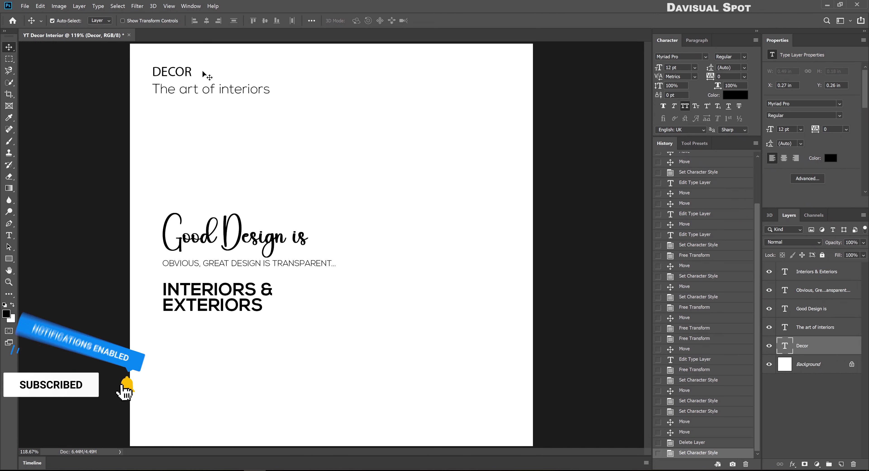
left_click(702, 56)
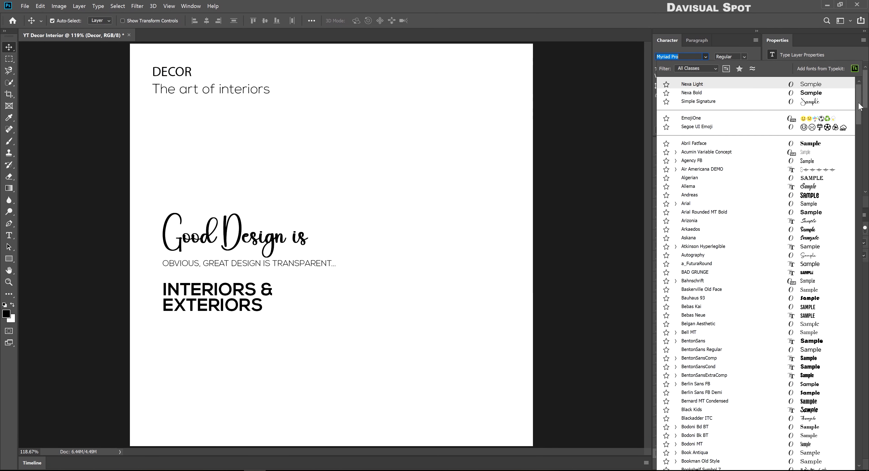
scroll(806, 112, "down", 4)
left_click(806, 213)
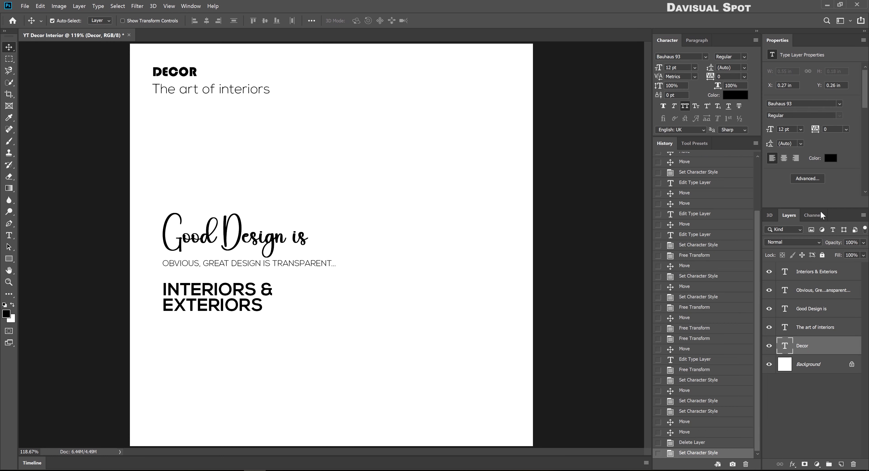
key("ctrl+t")
left_click_drag(197, 66, 217, 58)
key("Return")
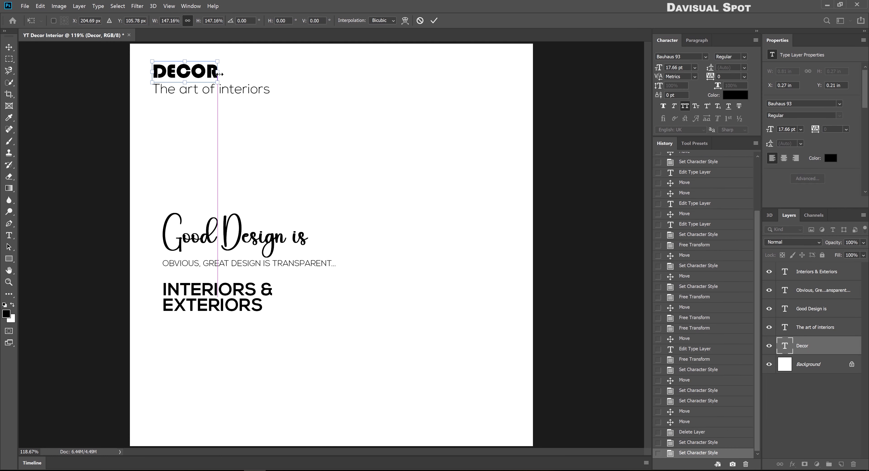
Shrink the subtitle to about 46%, centre it under DECOR, and link the two layers
left_click(233, 90)
key("ctrl+t")
left_click_drag(269, 90, 161, 64)
key("Return")
key("Down")
key("Down")
key("Down")
key("Down")
left_click(201, 71, "shift")
left_click(207, 20)
right_click(843, 345)
left_click(742, 186)
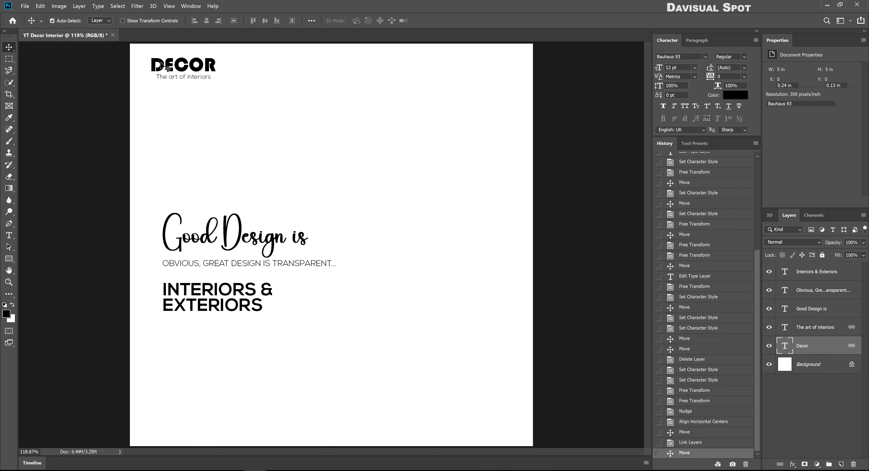
Move the DECOR logo to the top and left-align the three lower text blocks
left_click_drag(152, 205, 238, 332)
left_click(195, 21)
left_click_drag(223, 270, 216, 271)
Draw a black, outline-free rectangle across the upper right, flush with the canvas's right edge
key("u")
left_click_drag(282, 74, 538, 189)
key("v")
left_click(787, 97)
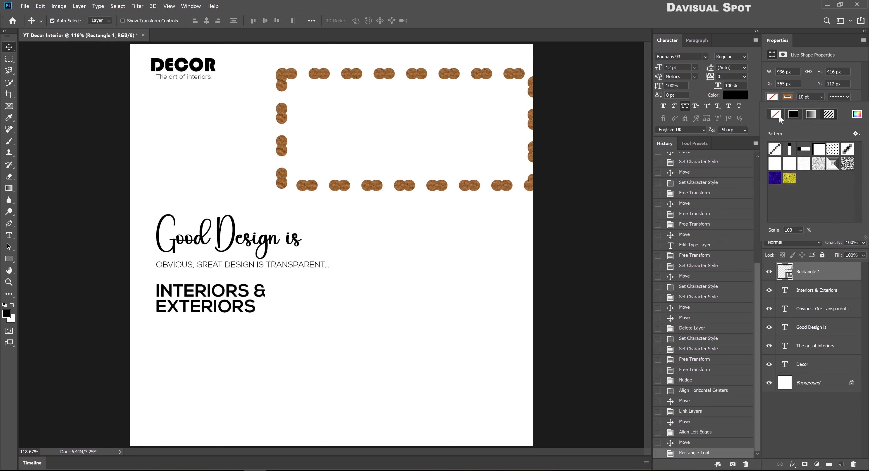
left_click(775, 115)
left_click(772, 96)
left_click(792, 115)
left_click(432, 165)
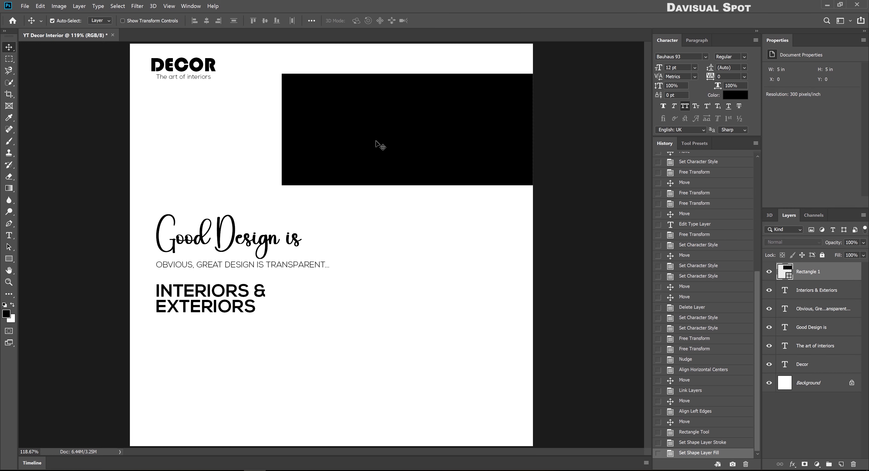
key("ctrl+a")
left_click(218, 21)
Square off the black rectangle's right corners and nudge it up
key("ctrl+s")
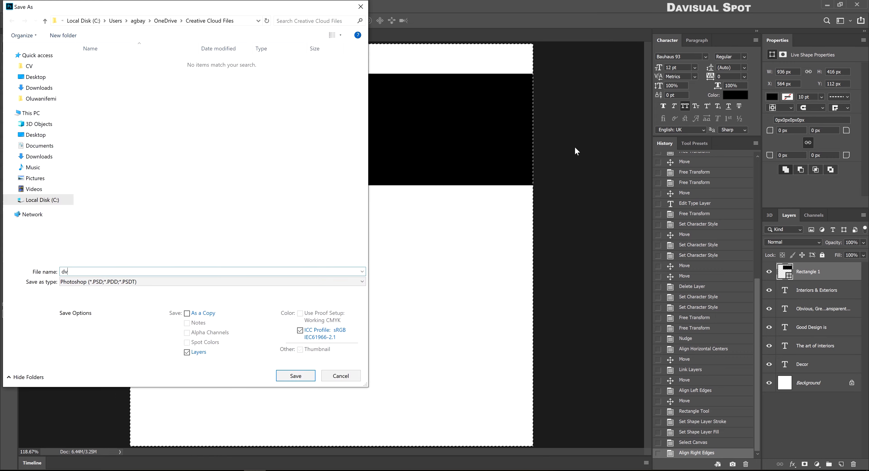
key("Escape")
key("ctrl+d")
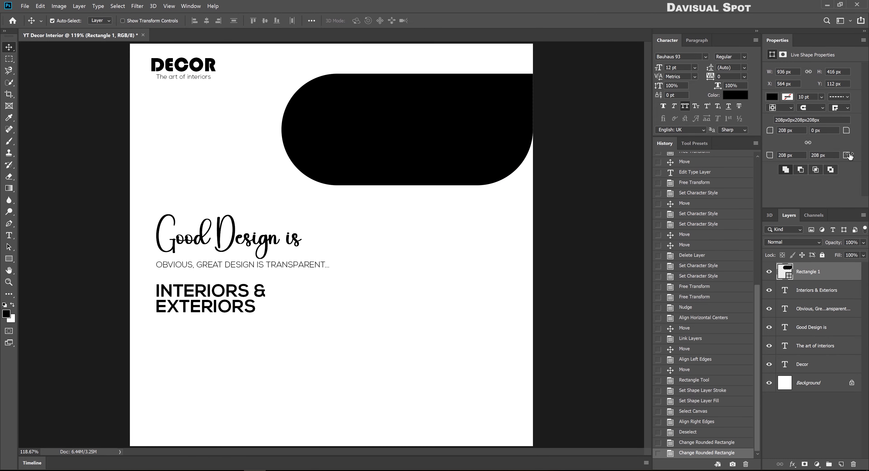
left_click(477, 151)
left_click_drag(473, 150, 484, 120)
Enlarge the black shape toward the lower left and round its left corners to 244 px
key("ctrl+t")
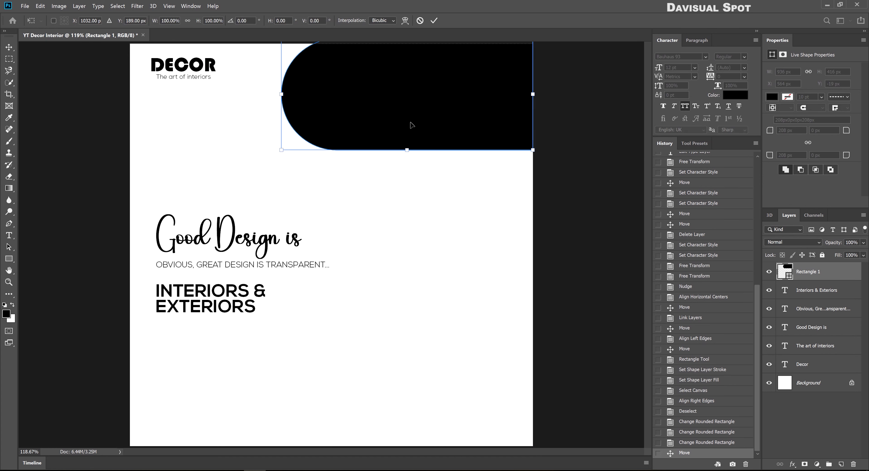
left_click_drag(282, 151, 271, 174)
key("Return")
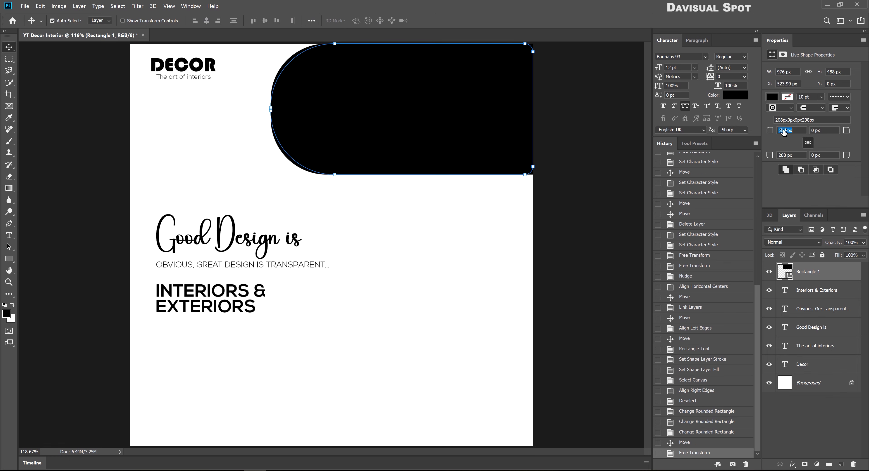
left_click_drag(798, 132, 651, 127)
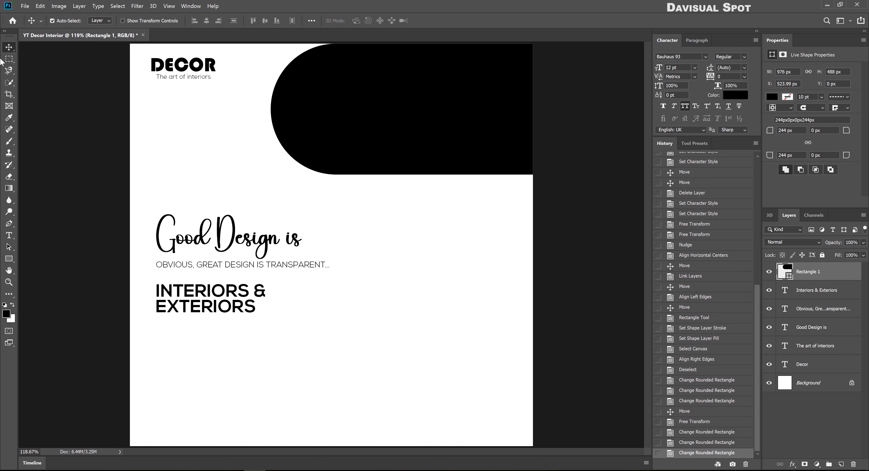
Duplicate the black shape and shrink the copy inside it
key("ctrl+j")
key("ctrl+t")
mouse_move(533, 109)
left_mouse_down()
mouse_move(509, 116)
mouse_move(516, 110)
left_mouse_up()
Shorten the copy, fill it dark grey, and set its top-right corner radius to 200 px
left_click_drag(402, 52, 403, 58)
key("Return")
left_click(772, 97)
left_click(791, 170)
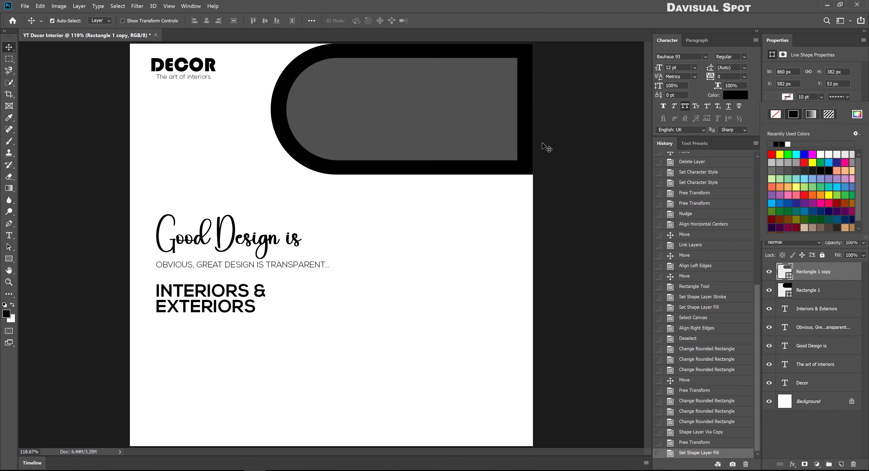
left_click(542, 144)
mouse_move(848, 134)
left_mouse_down()
mouse_move(833, 131)
mouse_move(854, 131)
left_mouse_up()
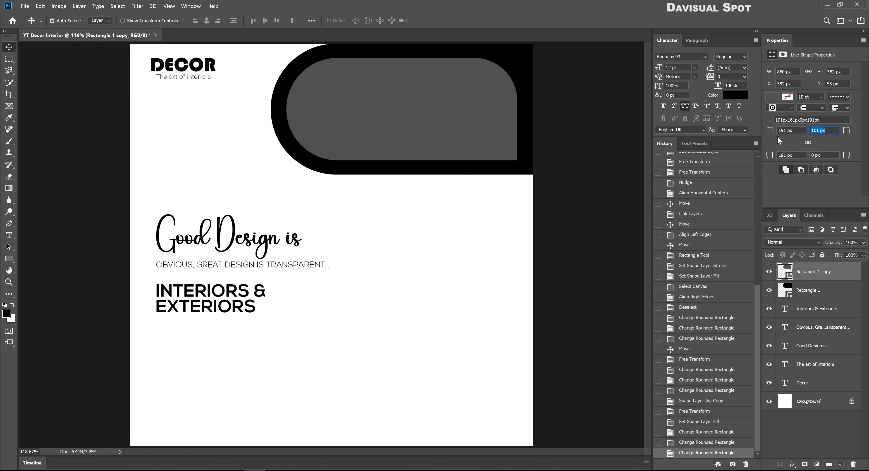
type("200")
key("Return")
key("Return")
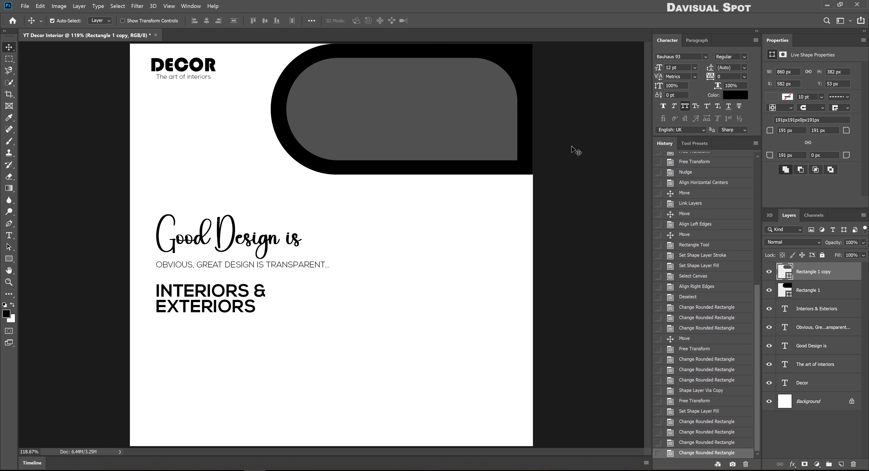
Add a 4 px white Stroke layer style to the grey shape
double_click(846, 279)
left_click(271, 153)
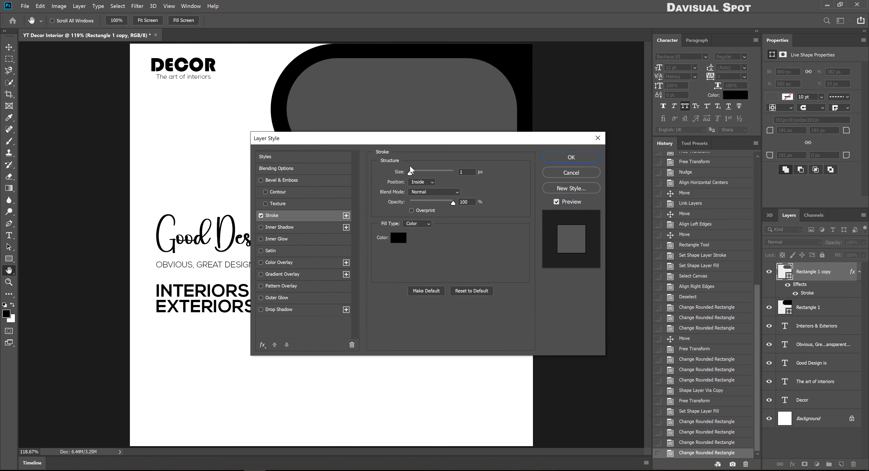
left_click(398, 271)
left_click(322, 96)
left_click(521, 96)
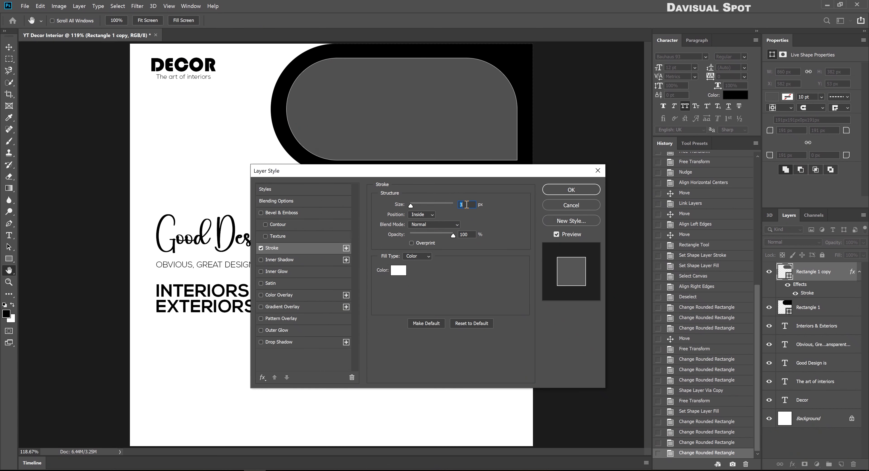
type("4")
left_click(582, 191)
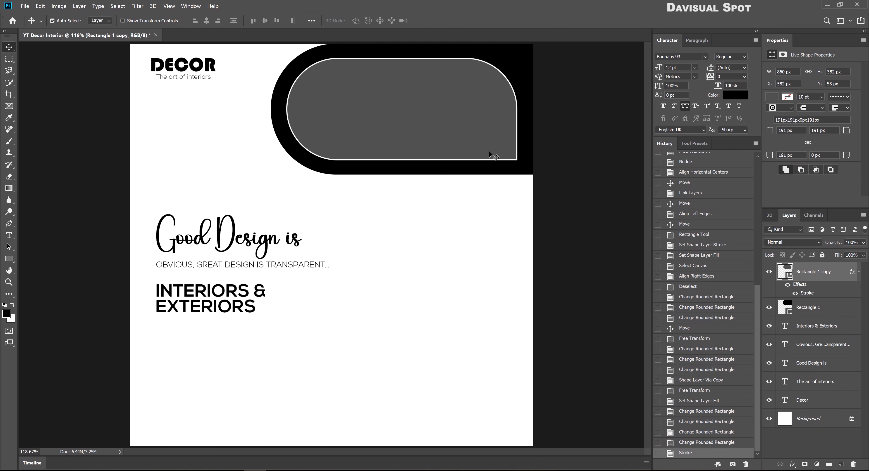
left_click(9, 259)
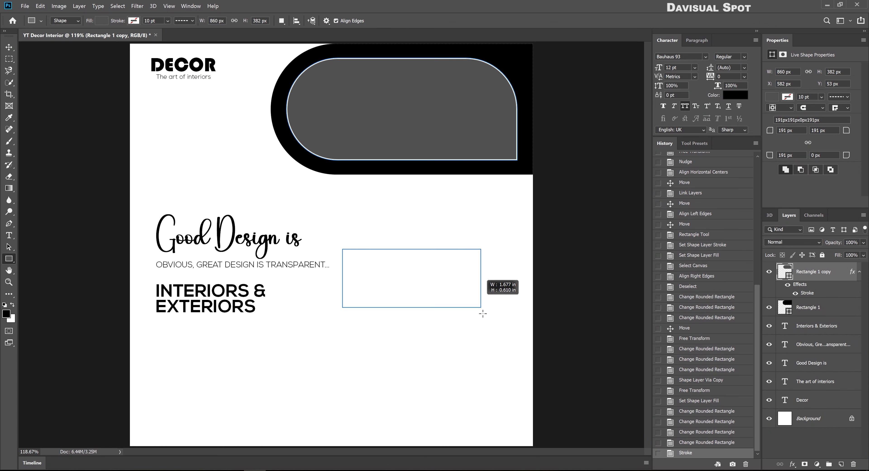
Draw a small rectangle right of the header and round all its corners into a pill
left_click_drag(482, 313, 502, 321)
key("v")
left_click_drag(469, 299, 464, 287)
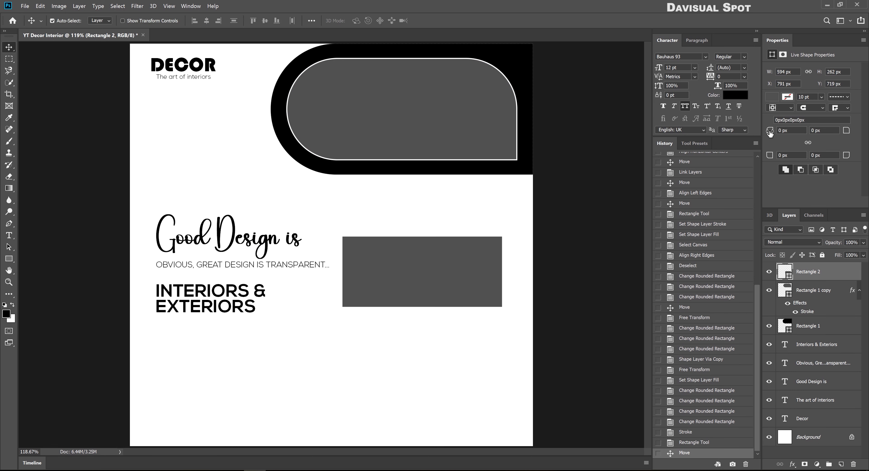
left_click_drag(769, 132, 825, 136)
key("ctrl+z")
key("Return")
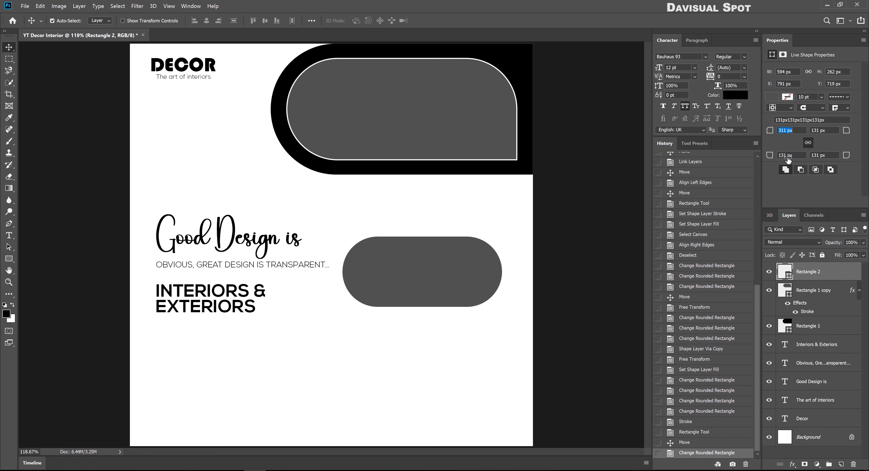
left_click_drag(440, 263, 442, 258)
Enlarge the grey pill and stack a duplicate pill below it
key("ctrl+t")
left_click_drag(341, 273, 336, 268)
left_click_drag(422, 302, 422, 320)
key("Return")
left_click_drag(405, 276, 405, 382)
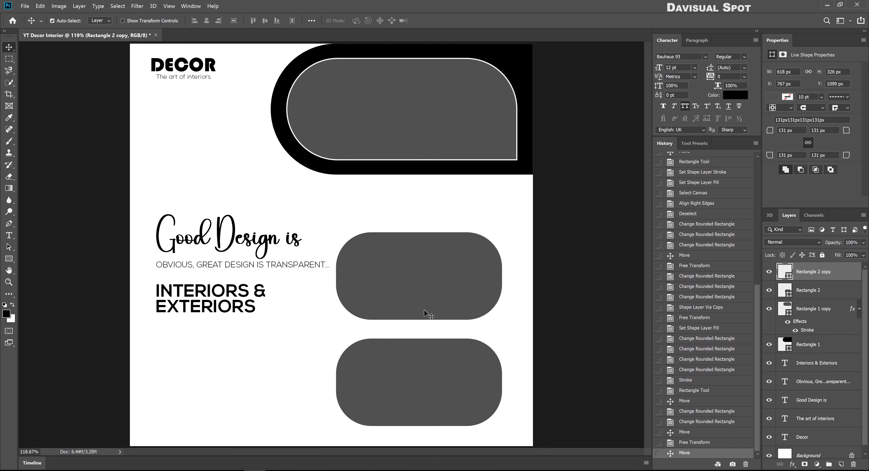
left_click_drag(429, 299, 429, 280)
left_click_drag(433, 362, 433, 353)
Duplicate the upper pill behind itself and enlarge the copy as a backing pill
key("alt+bracketleft")
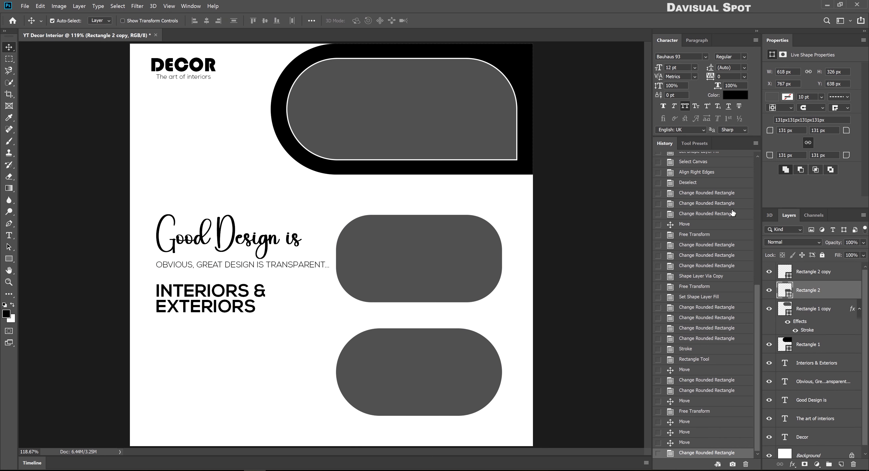
left_click(522, 309)
left_click(423, 268)
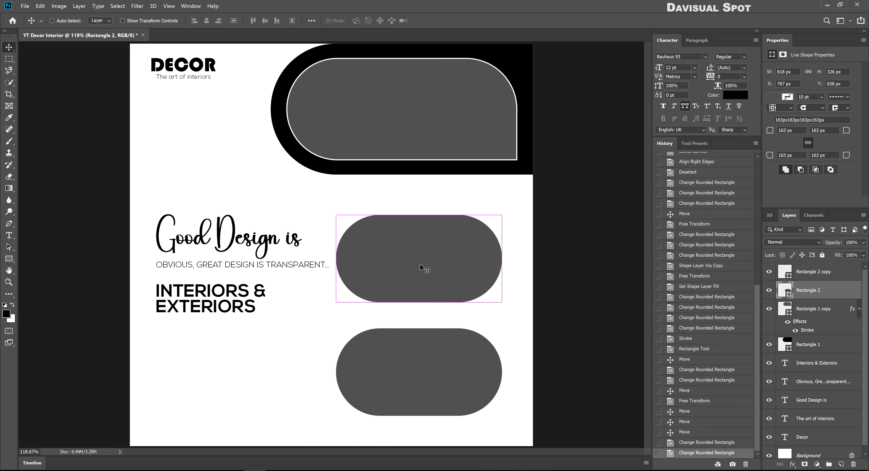
key("ctrl+j")
key("ctrl+bracketleft")
key("ctrl+t")
left_click_drag(501, 268, 511, 267)
key("Return")
double_click(784, 309)
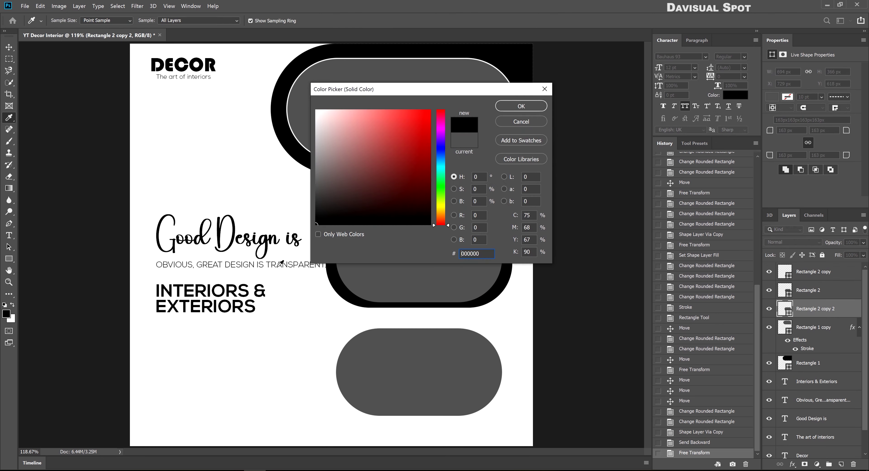
Fill the backing pill black, then make it taller and wider with rounder ends
left_click(508, 104)
key("ctrl+t")
left_click_drag(419, 210, 419, 200)
key("Return")
left_click_drag(771, 131, 785, 131)
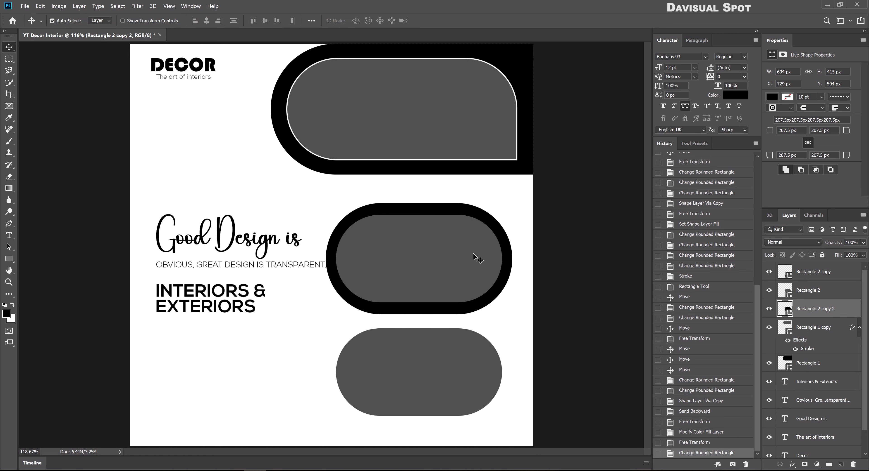
key("ctrl+t")
scroll(513, 259, "up", 5)
left_click_drag(512, 259, 473, 354)
key("Return")
scroll(496, 268, "down", 5)
scroll(448, 351, "up", 5)
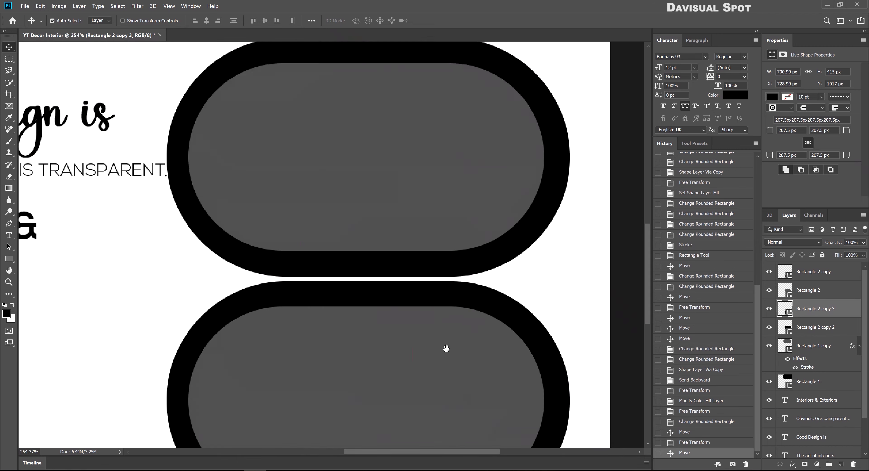
Centre each grey pill within its black pill, horizontally and vertically
left_click(502, 265, "shift")
left_click(264, 21)
left_click(206, 20)
left_click(477, 122)
left_click(472, 185, "shift")
left_click(206, 21)
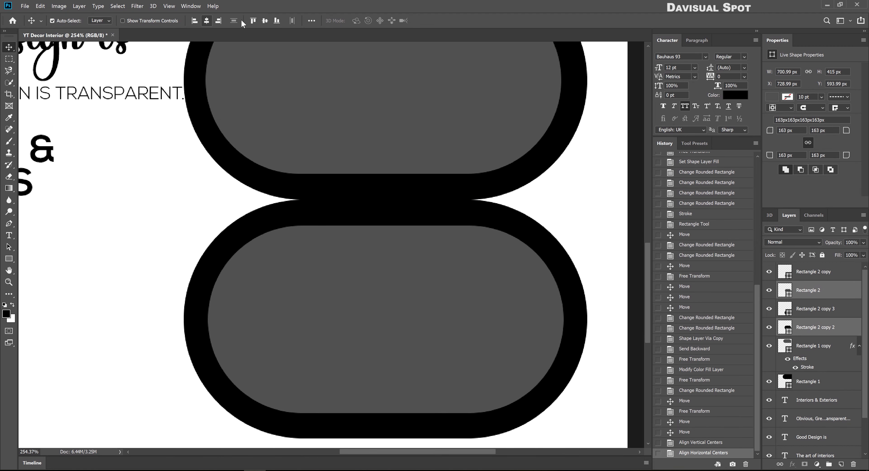
left_click(264, 21)
key("ctrl+0")
key("ctrl+minus")
left_click(495, 296)
Scale all four pills and move them down to the lower right of the canvas
left_click_drag(438, 206, 438, 206)
key("ctrl+t")
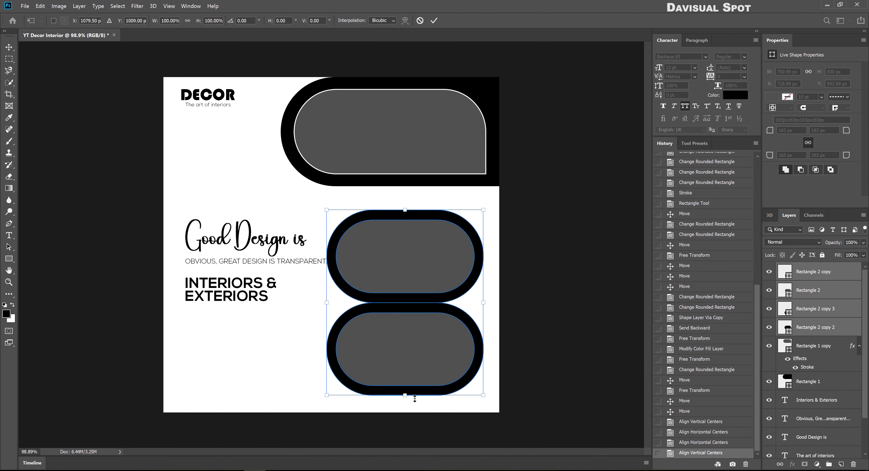
left_click_drag(404, 396, 404, 405)
key("Return")
left_click_drag(412, 340, 412, 346)
key("ctrl+t")
left_click_drag(405, 218, 405, 205)
left_click_drag(413, 239, 420, 239)
key("Return")
left_click_drag(445, 359, 455, 282)
Align the pills' right edges and recentre the black frames behind the grey pills
left_click_drag(81, 35, 329, 36)
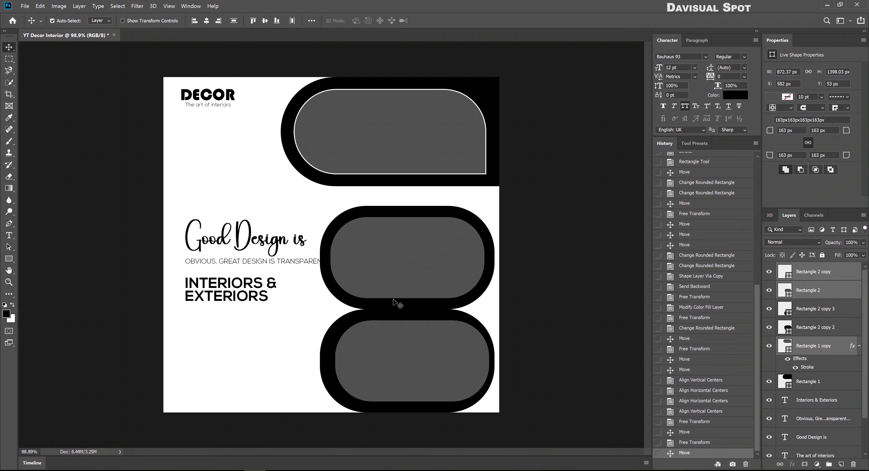
left_click(218, 21)
key("Right")
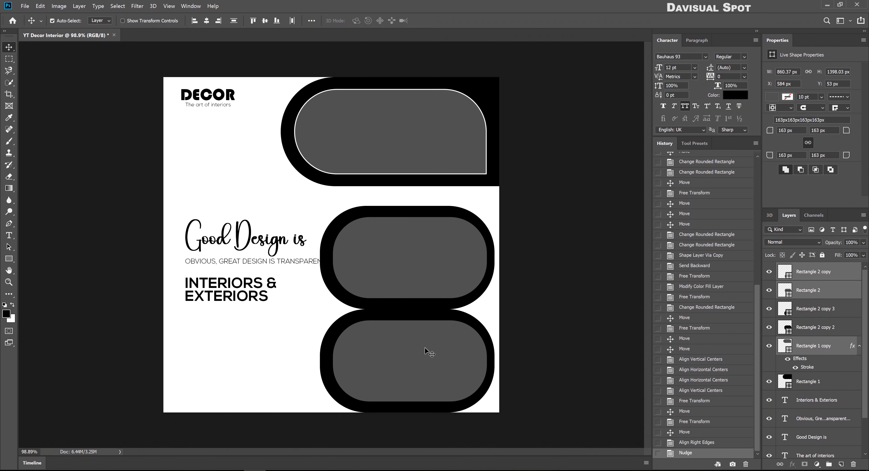
left_click_drag(287, 345, 349, 369)
left_click(264, 20)
left_click(206, 20)
key("ctrl+z")
left_click(317, 396)
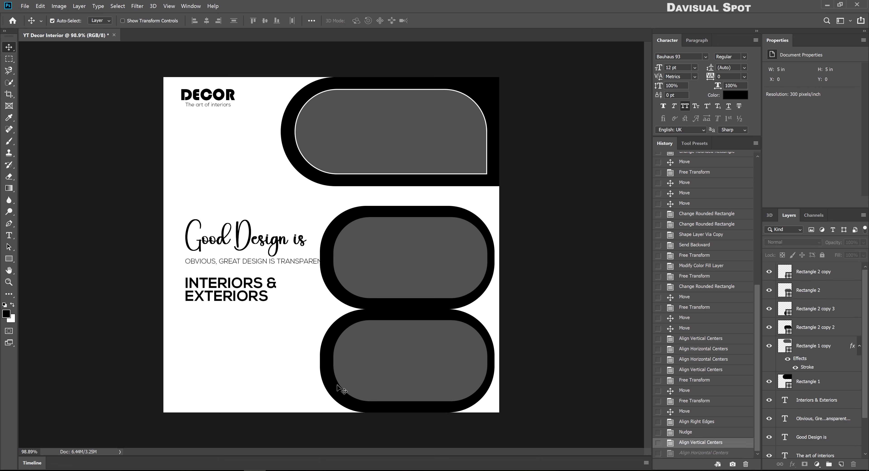
left_click(383, 411)
left_click(344, 300, "shift")
left_click_drag(388, 307, 391, 307)
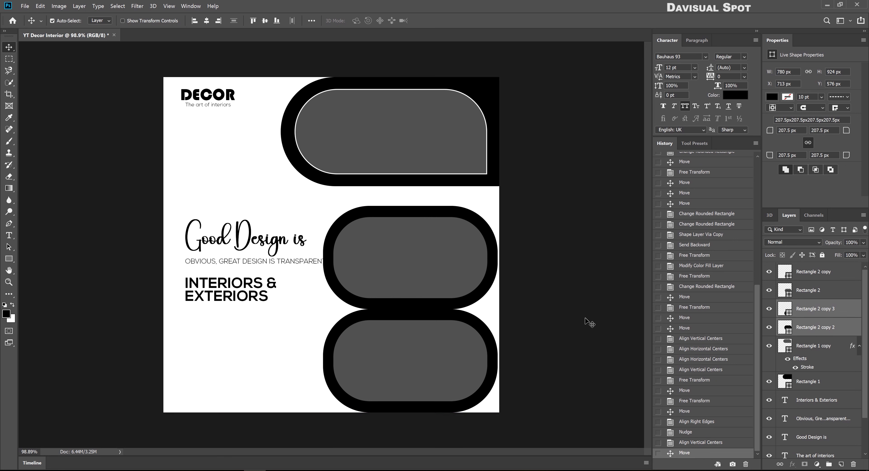
left_click(206, 20)
Stretch the top black header shape taller and square off its right corners
left_click(423, 184)
key("ctrl+t")
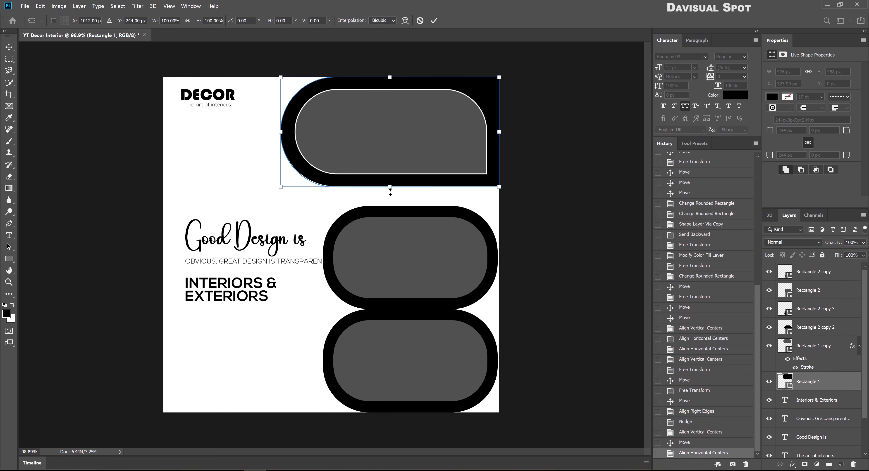
mouse_move(390, 186)
left_mouse_down()
mouse_move(391, 198)
mouse_move(391, 182)
left_mouse_up()
key("Return")
left_click(391, 163)
key("ctrl+t")
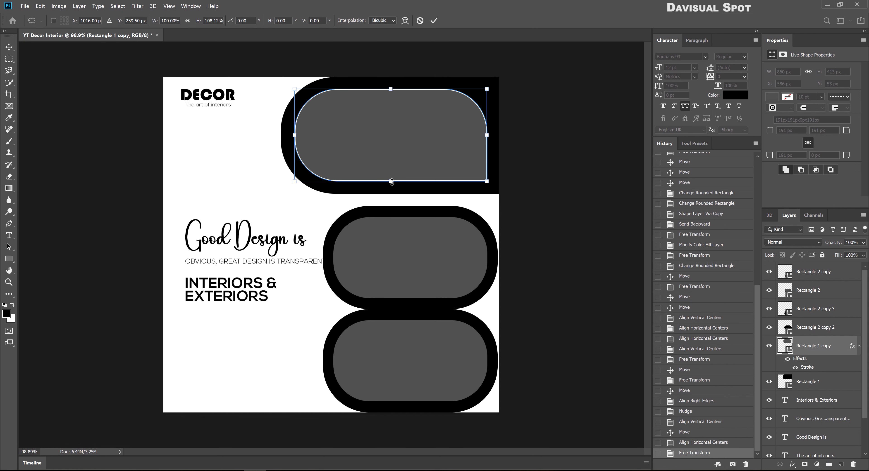
key("Return")
left_click(391, 187)
left_click_drag(833, 131, 818, 145)
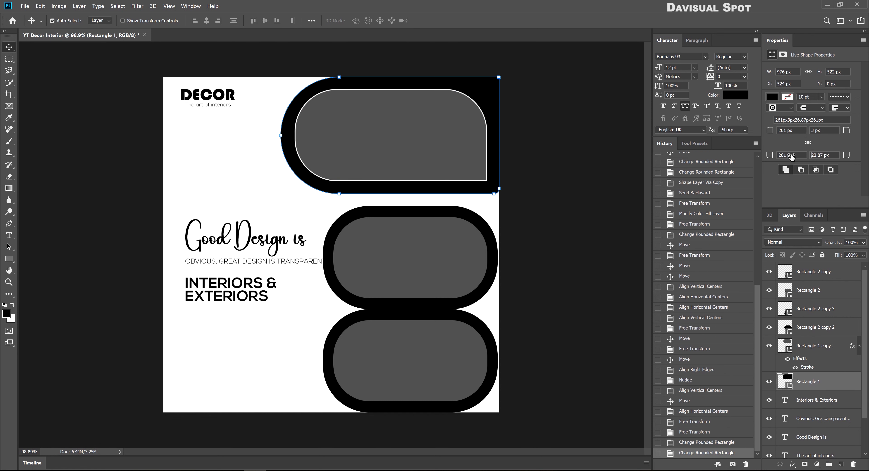
key("alt+bracketright")
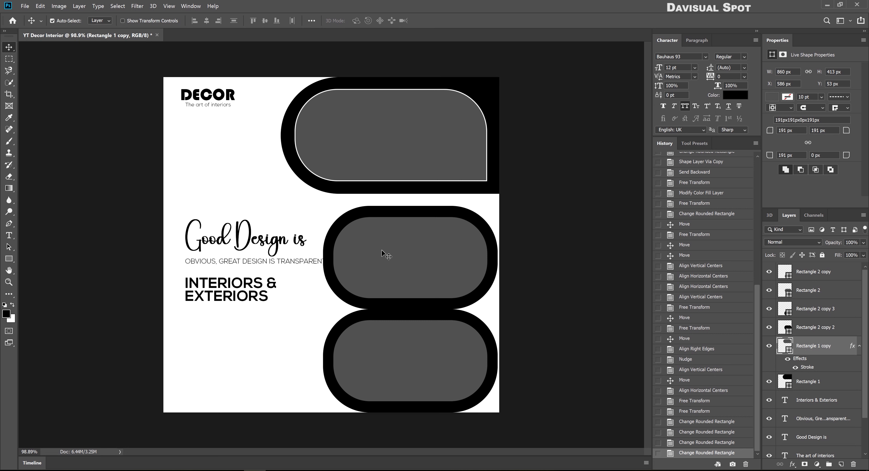
key("alt+bracketleft")
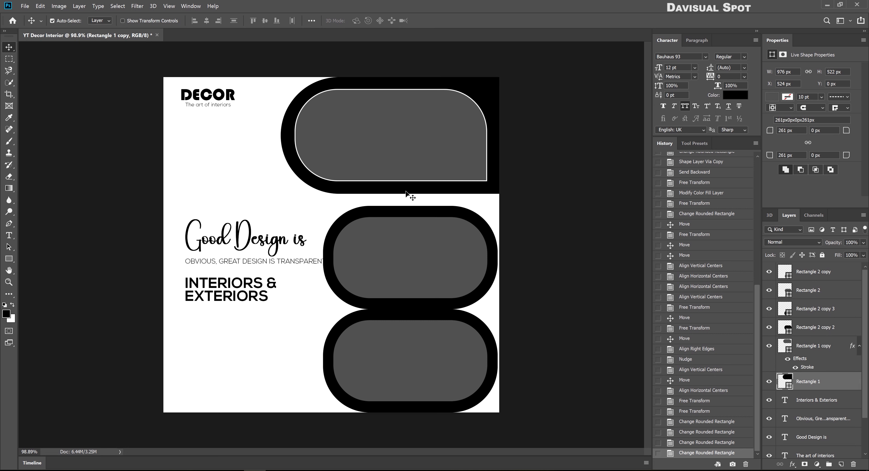
Make the top black shape taller again and move the top grey frame about 20 px down
key("ctrl+t")
left_click_drag(391, 194, 398, 206)
key("Return")
key("alt+bracketright")
left_click_drag(404, 165, 405, 171)
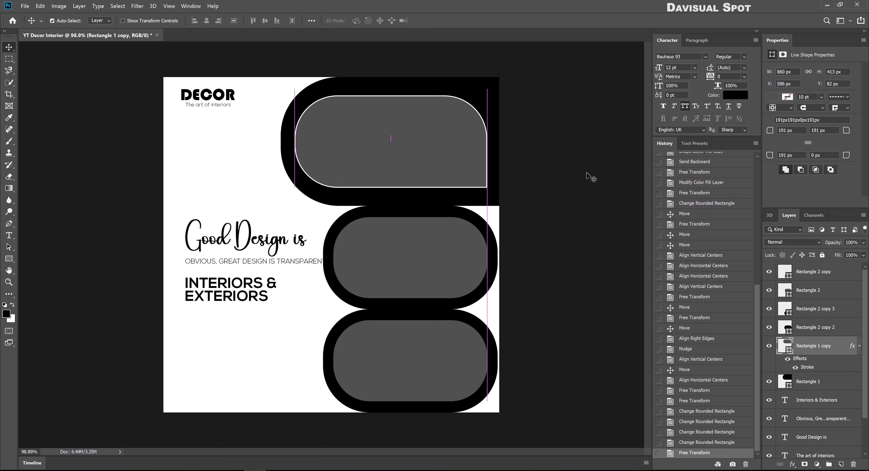
Set the middle black shape's right corner radius to 0 px and widen it to 787 px
left_click(588, 177)
left_click(463, 215)
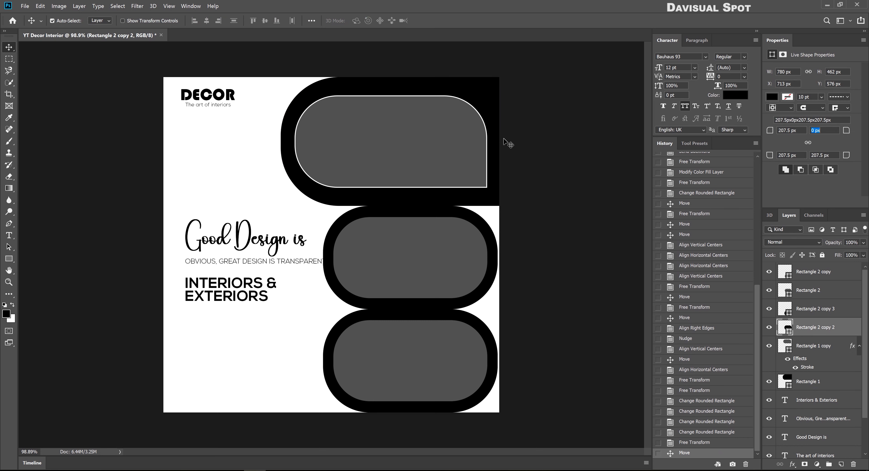
double_click(822, 156)
type("0")
key("Return")
key("ctrl+t")
left_click_drag(497, 257, 500, 257)
key("Return")
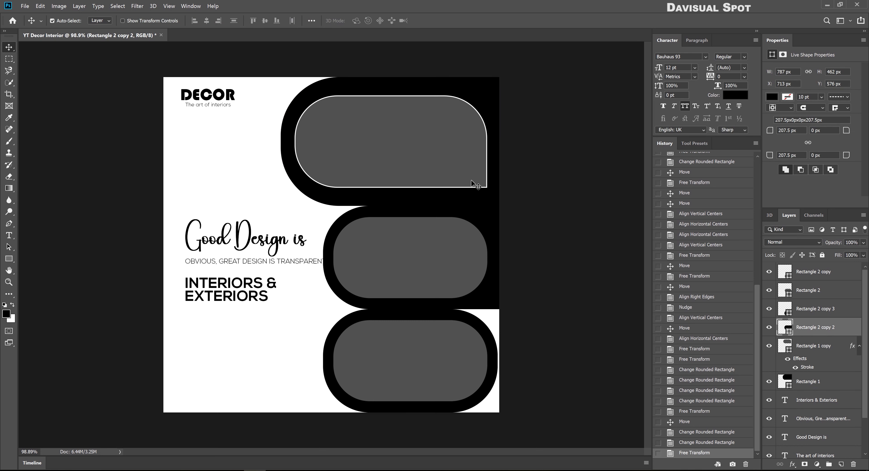
Square the bottom black shape's right corners to 0 px and widen it slightly
left_click(419, 284)
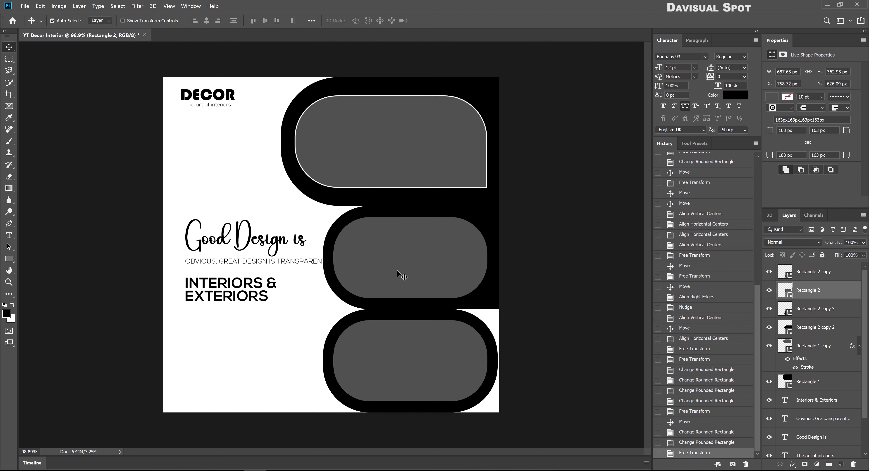
left_click(439, 343)
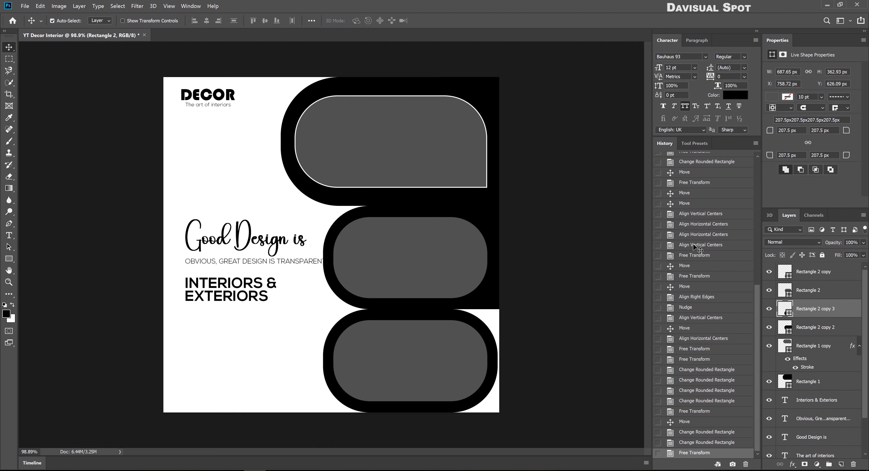
key("Return")
key("ctrl+t")
left_click_drag(499, 359, 502, 359)
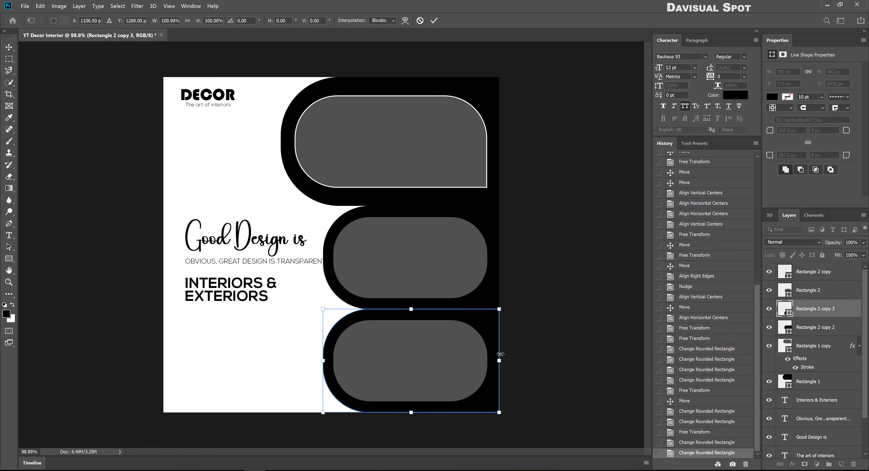
key("Return")
left_click(845, 277)
Give the bottom grey frame a white stroke and copy it onto a duplicated middle frame
double_click(836, 271)
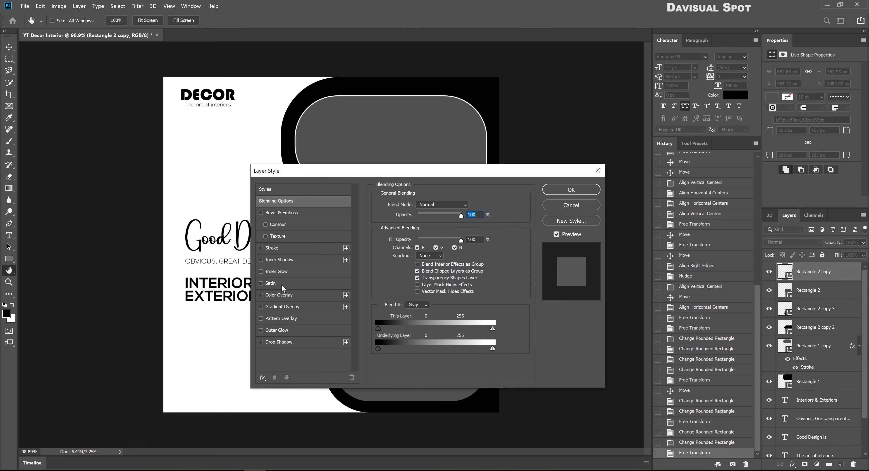
left_click(286, 248)
left_click(573, 191)
left_click(845, 309)
left_click_drag(846, 311, 846, 311)
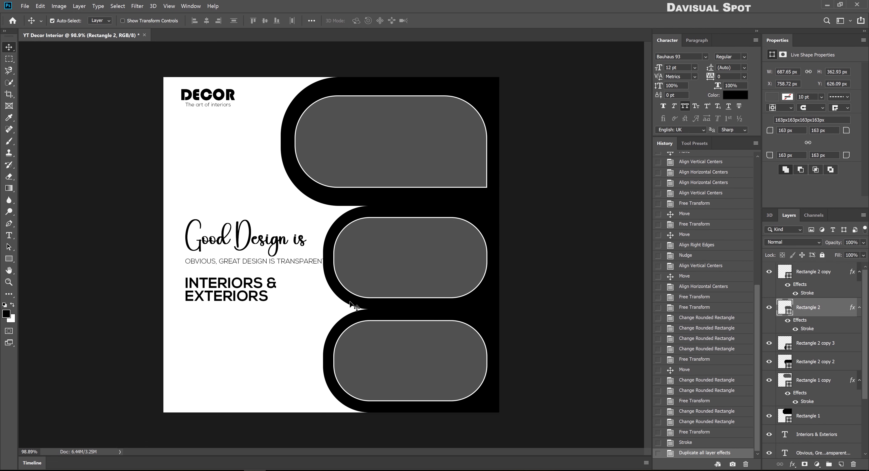
left_click_drag(421, 272, 439, 268)
Widen the middle black shape leftward and enlarge the stroked grey frame copy as a cutout helper
left_click(471, 304)
key("ctrl+t")
mouse_move(323, 258)
left_mouse_down()
mouse_move(310, 261)
mouse_move(323, 260)
left_mouse_up()
key("Return")
left_click(477, 262, "ctrl")
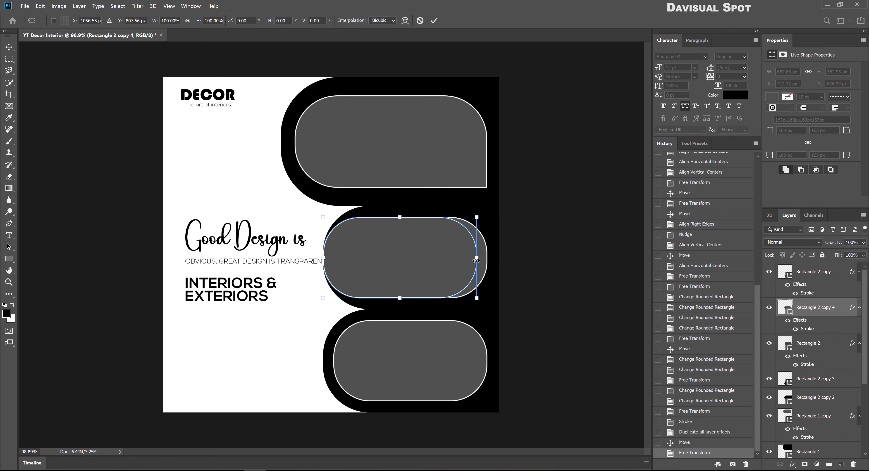
left_click(486, 267, "ctrl")
key("ctrl+t")
left_click_drag(409, 217, 409, 206)
left_click_drag(324, 258, 300, 258)
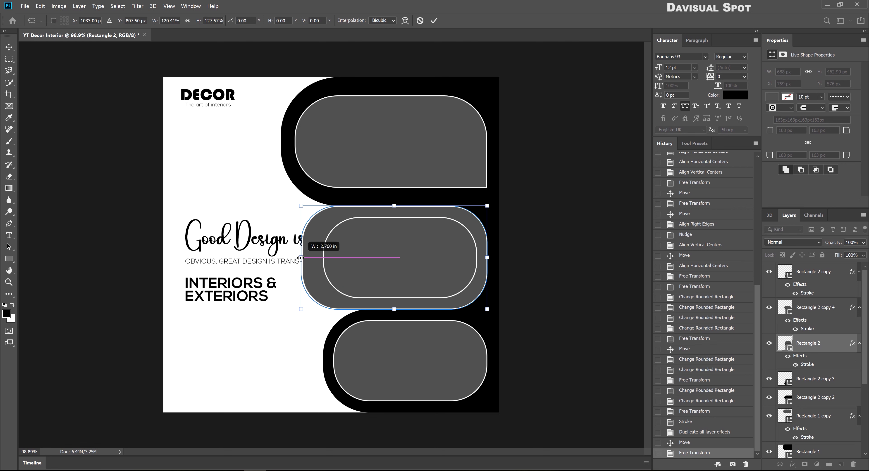
key("Return")
Mask the enlarged helper outline out of the middle black shape, then hide the helper
left_click(477, 314, "ctrl")
left_click(804, 465)
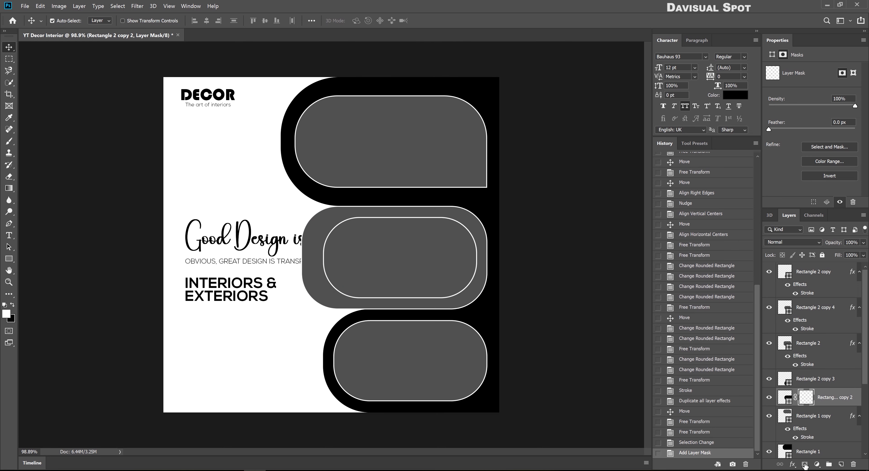
key("ctrl+z")
key("ctrl+comma")
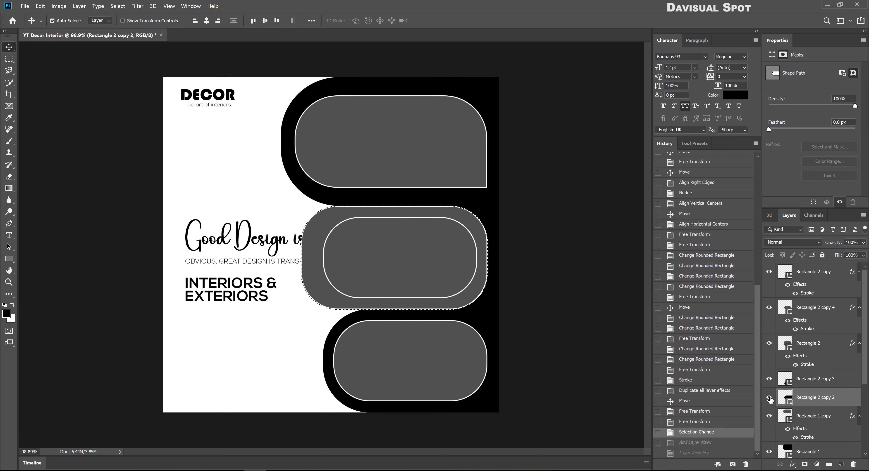
key("ctrl+comma")
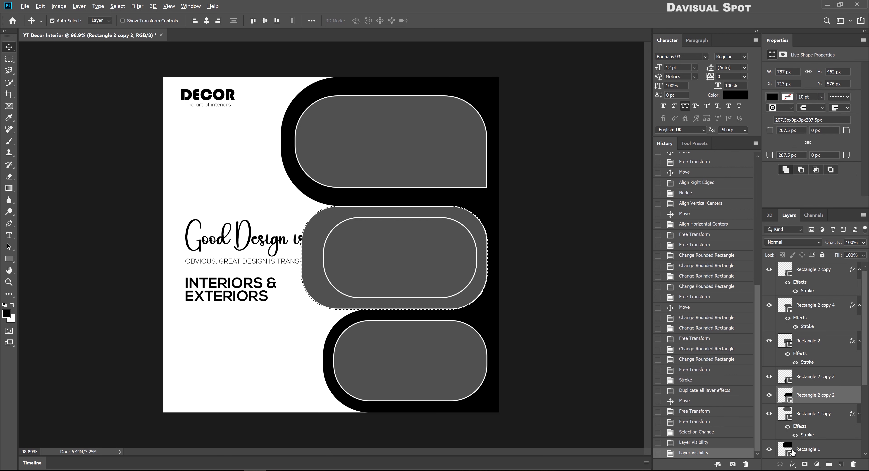
left_click(804, 464)
left_click(459, 300)
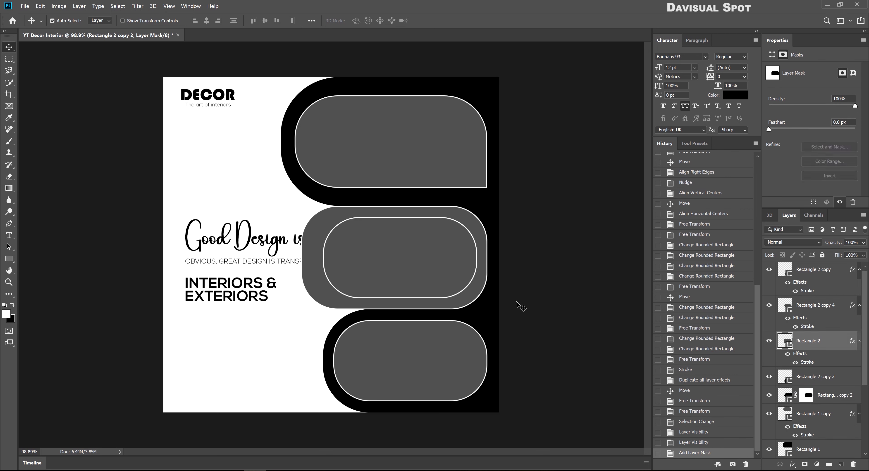
key("ctrl+comma")
left_click(436, 332)
Stretch the bottom black shape slightly to the left
left_click(348, 401)
key("ctrl+t")
left_click_drag(321, 366, 317, 365)
key("Return")
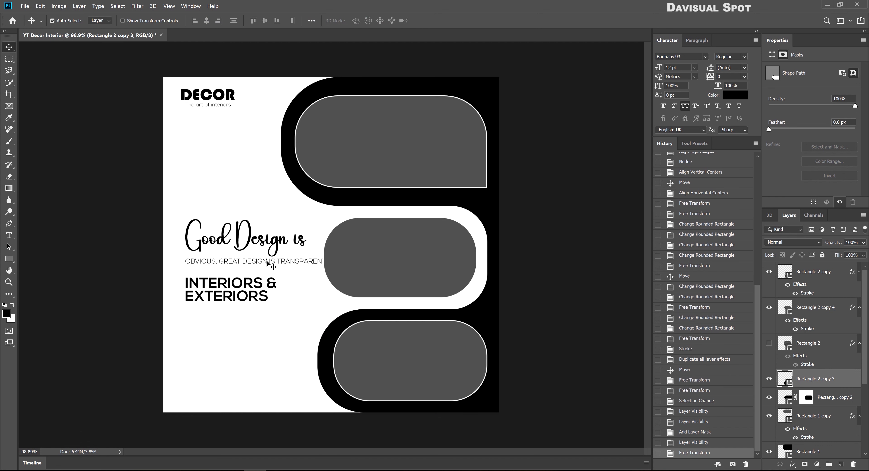
Enlarge the OBVIOUS, GREAT DESIGN tagline and Good Design is, then shift INTERIORS & EXTERIORS left
left_click(270, 261)
key("ctrl+t")
key("Escape")
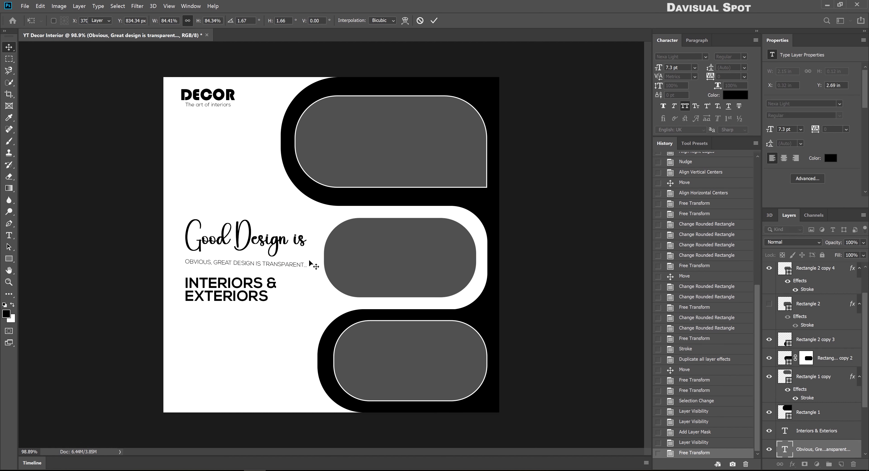
key("ctrl+t")
left_click_drag(317, 262, 309, 262)
key("Return")
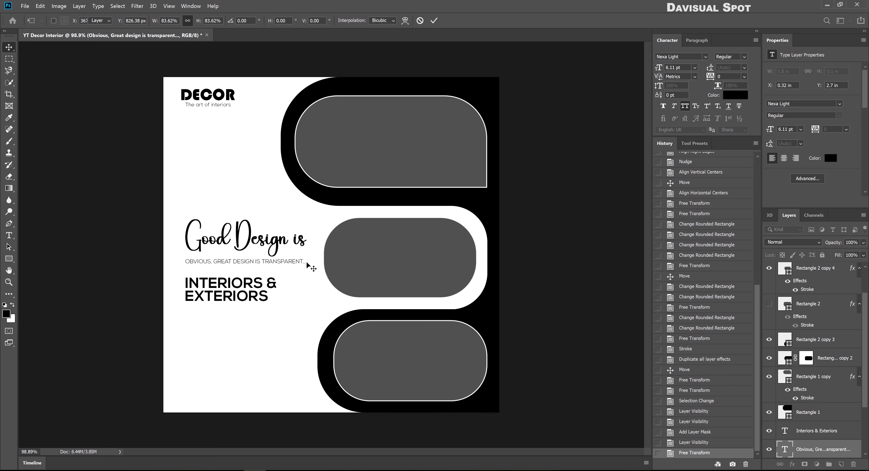
left_click(195, 248, "shift")
key("ctrl+t")
left_click_drag(181, 247, 178, 248)
key("Return")
left_click_drag(245, 285, 242, 323)
Retype the duplicated tagline as 'Kitchen | Living | Dining | Bedroom' in mixed case, Nexa Bold
scroll(223, 324, "up", 5)
double_click(238, 267)
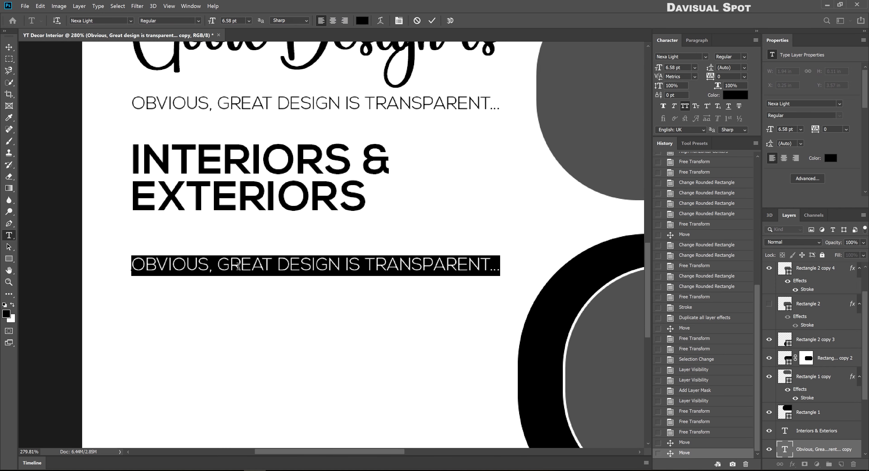
type("KITCHEN | LIVING | DINING | BEDROOM")
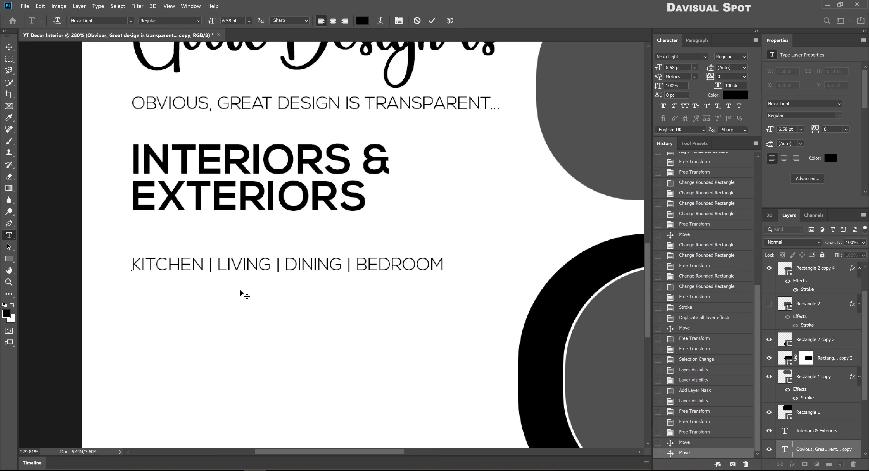
key("ctrl+Return")
key("v")
key("ctrl+shift+k")
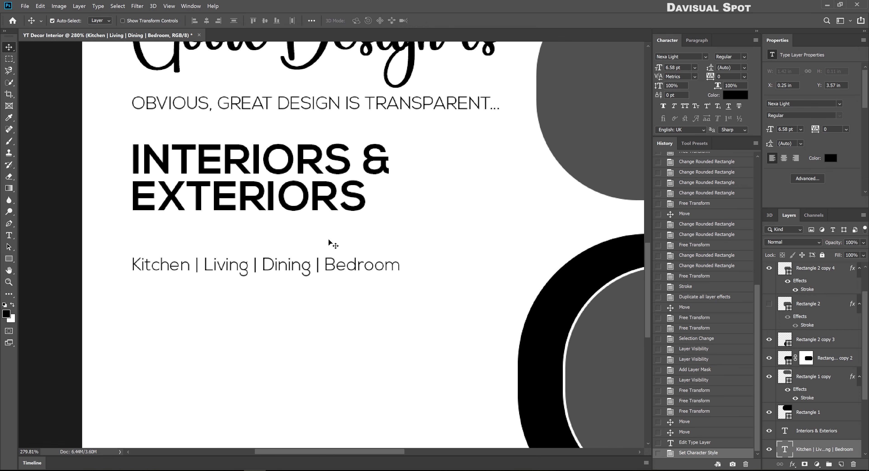
type("Nexa Bold")
key("Return")
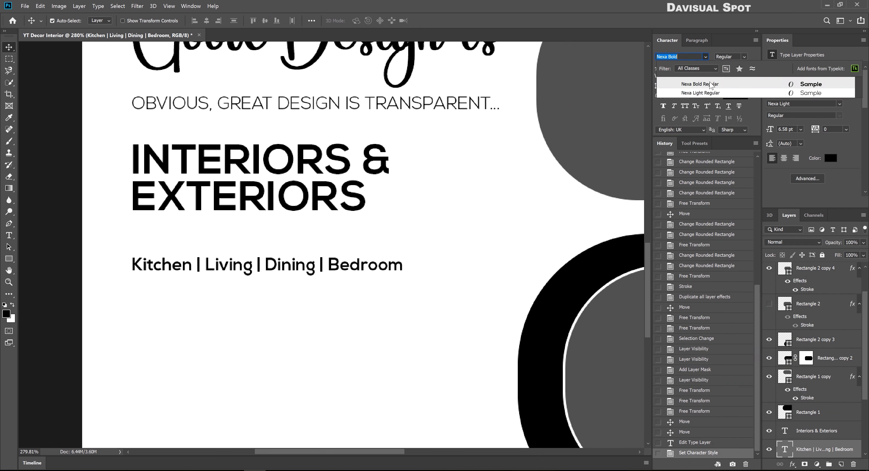
Enlarge the room list to about 7.42 pt and draw a rectangle bar beneath it
key("ctrl+t")
left_click_drag(411, 272, 437, 269)
key("Return")
key("u")
left_click_drag(132, 276, 442, 307)
Remove the bar's patterned stroke, fill it black, and round its corners fully
key("v")
left_click(772, 134)
left_click(787, 96)
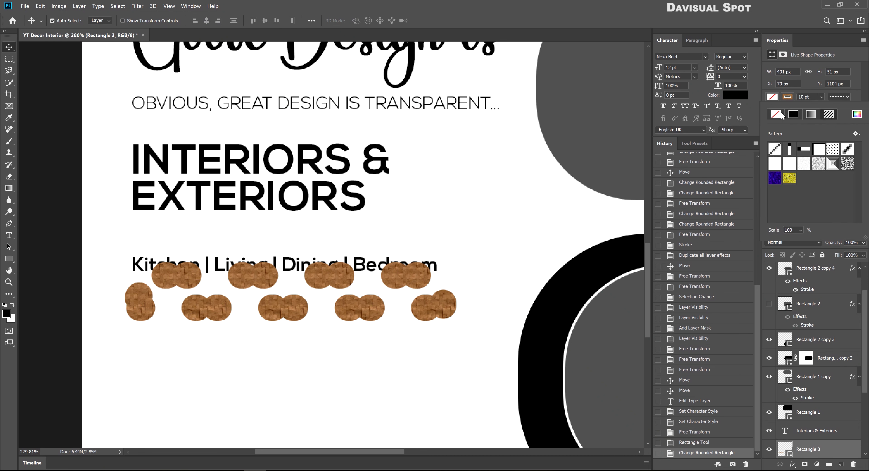
left_click(774, 114)
key("Return")
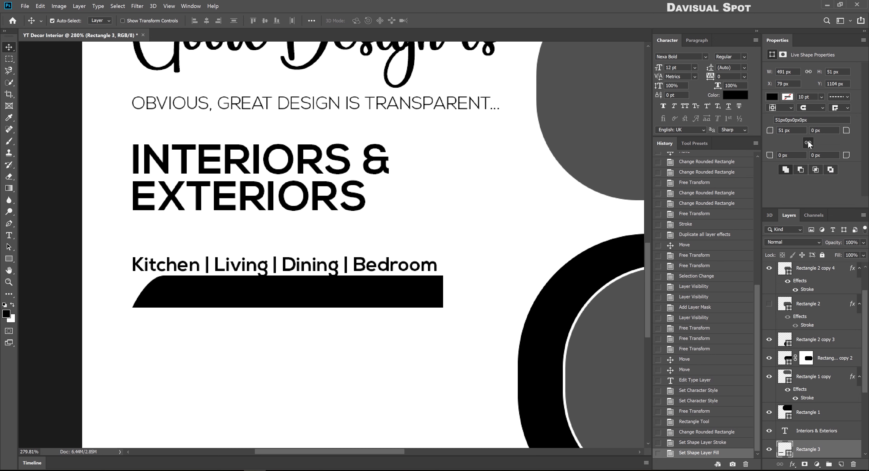
left_click_drag(769, 131, 850, 131)
Move the room list onto the bar, color it dark grey, and bring it above the bar
left_click_drag(301, 266, 314, 275)
left_click(830, 158)
left_click(326, 187)
left_click(522, 107)
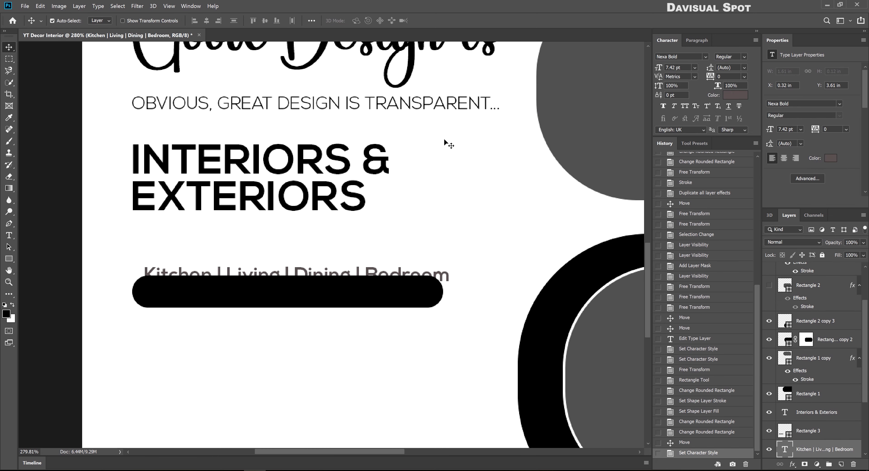
key("ctrl+bracketright")
Make the bar slightly taller and center the room list on it horizontally and vertically
left_click(52, 20)
left_click_drag(290, 329, 248, 281)
left_click(194, 21)
left_click(265, 21)
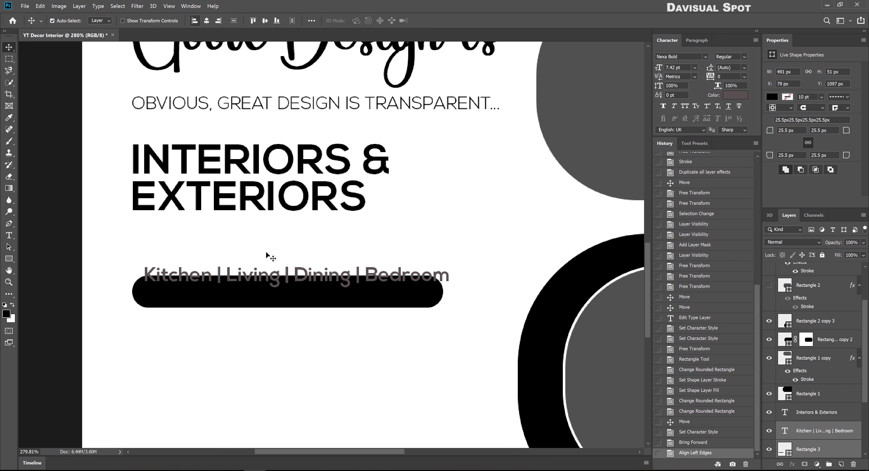
left_click(315, 302)
key("ctrl+t")
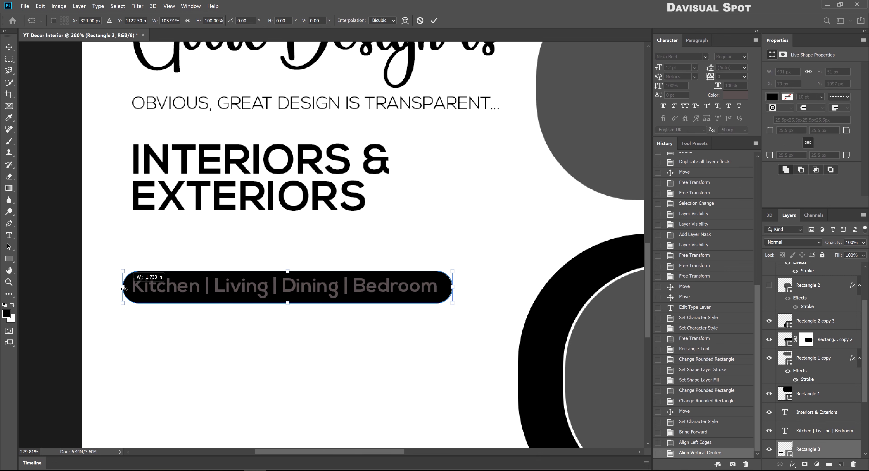
left_click_drag(285, 273, 287, 269)
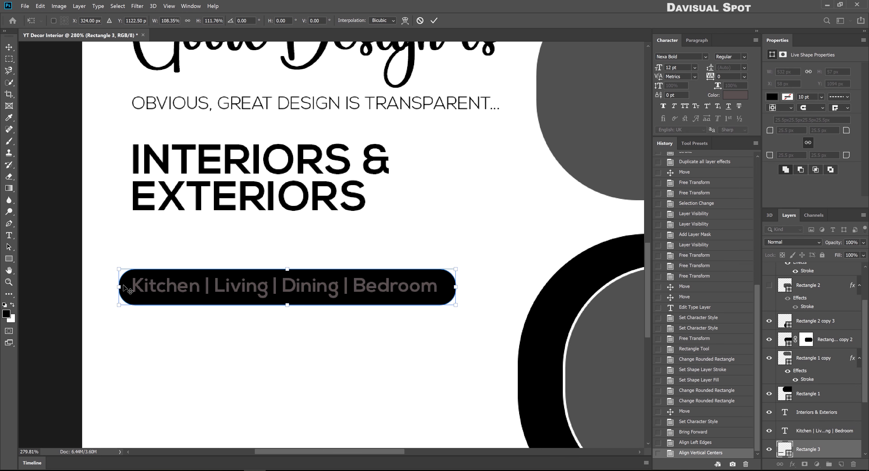
key("Return")
left_click_drag(320, 345, 314, 246)
left_click(206, 20)
left_click(265, 21)
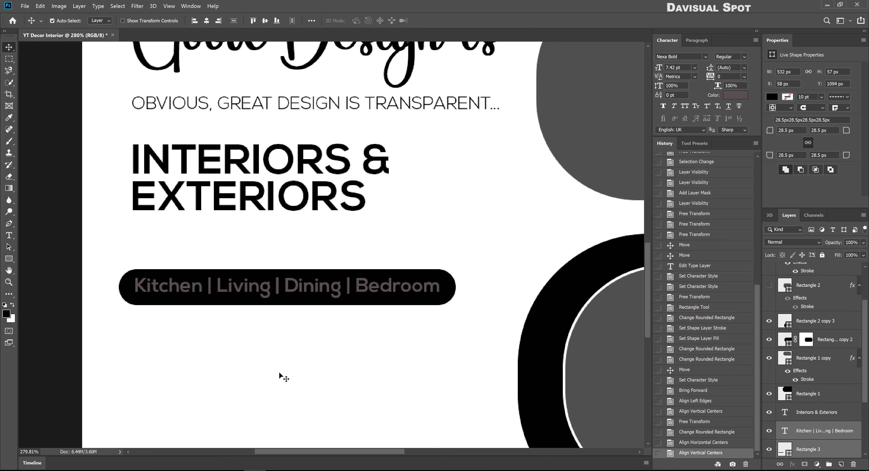
Mask the bar with the hidden room list's letter shapes and invert it to knock out the text
left_click(785, 431, "ctrl")
left_click(769, 431)
left_click(804, 465)
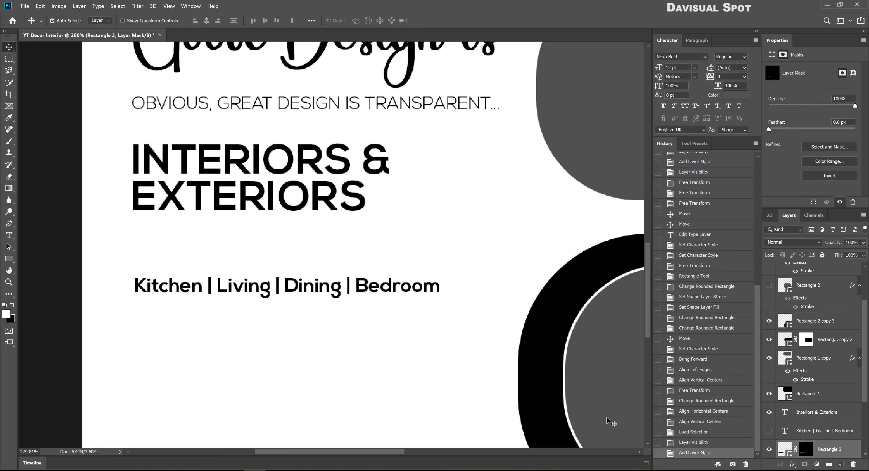
left_click(829, 176)
Move the pill up about 50 px and left-align it with Interiors & Exteriors
left_click_drag(275, 302, 276, 285)
scroll(277, 285, "down", 2)
left_click(237, 207, "shift")
left_click(194, 21)
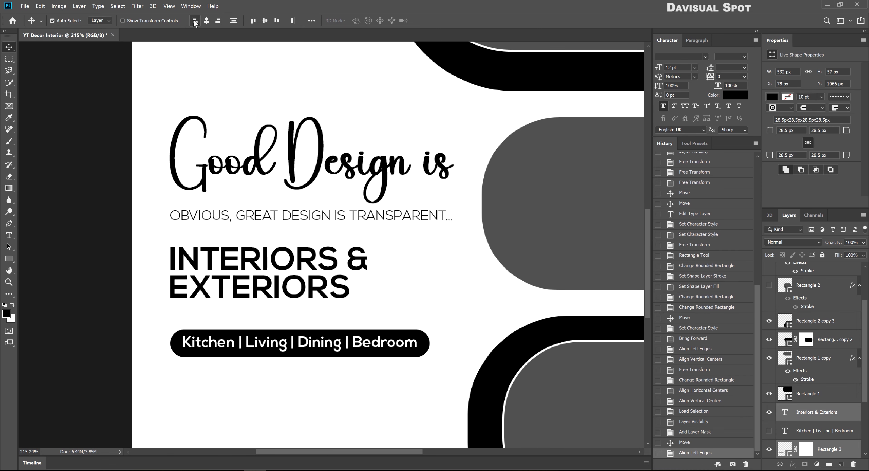
Place a copy of the INTERIORS & EXTERIORS text lower down and retype it as 'Book Now'
scroll(271, 199, "down", 3)
scroll(256, 248, "up", 5)
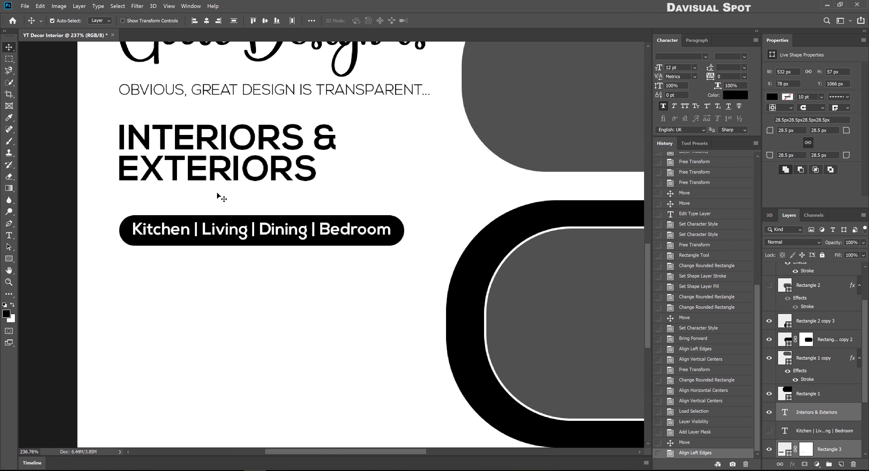
left_click_drag(218, 159, 203, 345)
key("ctrl+z")
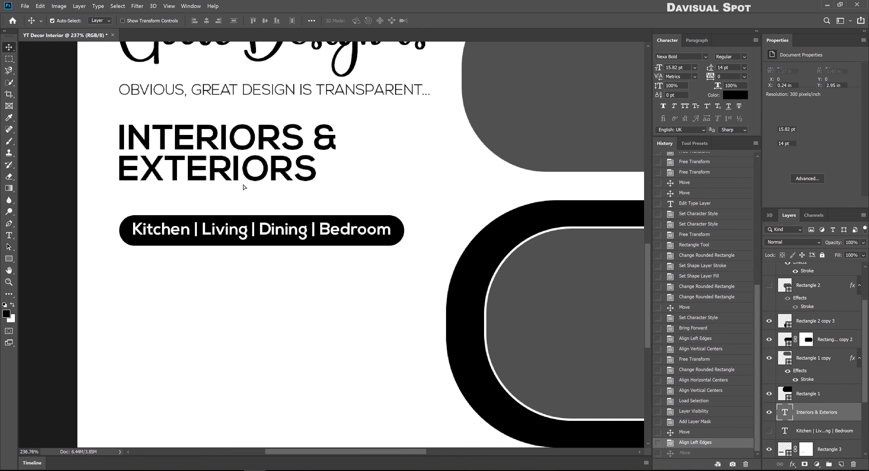
left_click_drag(243, 144, 244, 332)
double_click(243, 332)
type("Book Now")
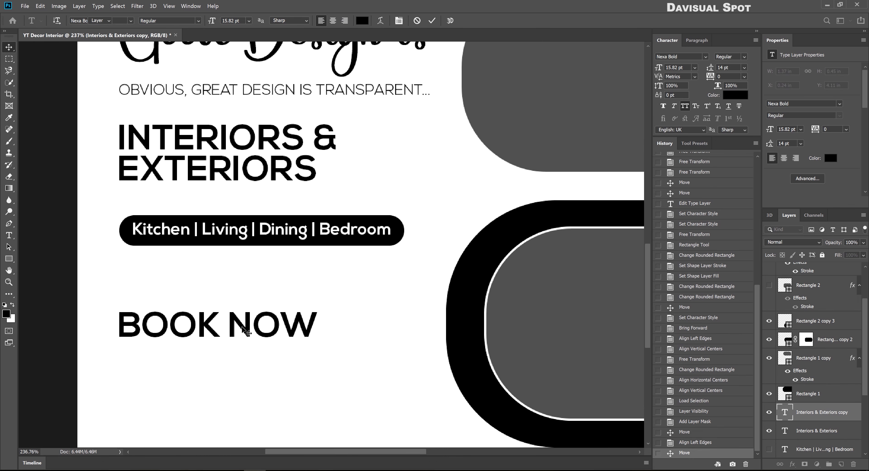
key("ctrl+Return")
Resize the BOOK NOW text slightly smaller
scroll(290, 252, "down", 3)
mouse_move(290, 252)
left_mouse_down()
mouse_move(303, 237)
mouse_move(330, 247)
mouse_move(334, 262)
left_mouse_up()
key("ctrl+t")
key("Return")
key("ctrl+t")
key("Return")
Draw a rectangle behind BOOK NOW with no outline and a black fill
key("u")
key("ctrl+bracketleft")
key("v")
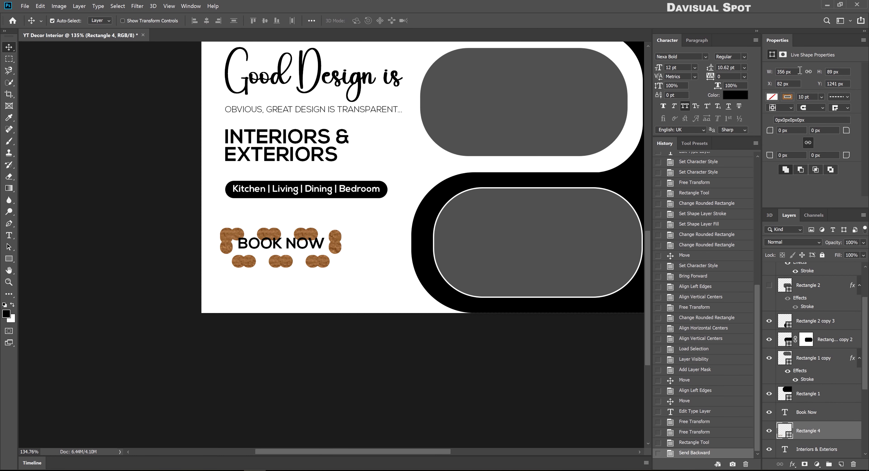
left_click(787, 97)
left_click(774, 99)
left_click(770, 128)
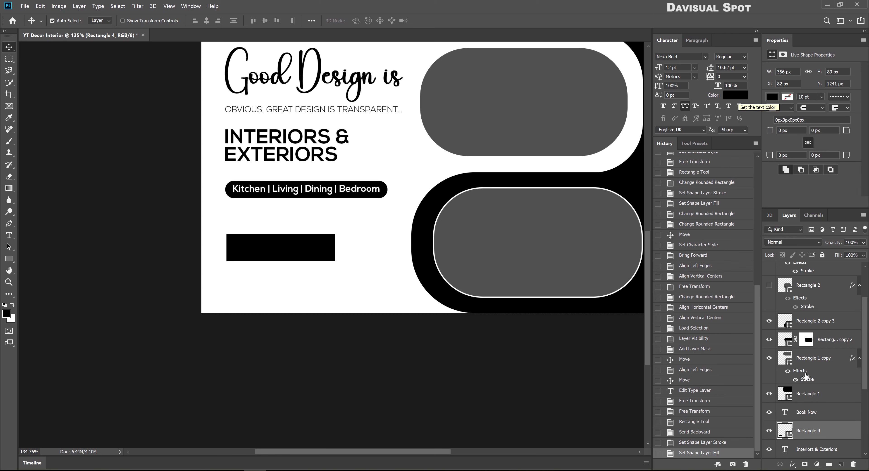
Color BOOK NOW dark red-brown, center it in the black box, and adjust the box size
left_click(806, 413, "shift")
left_click(735, 95)
left_click(351, 185)
left_click(514, 105)
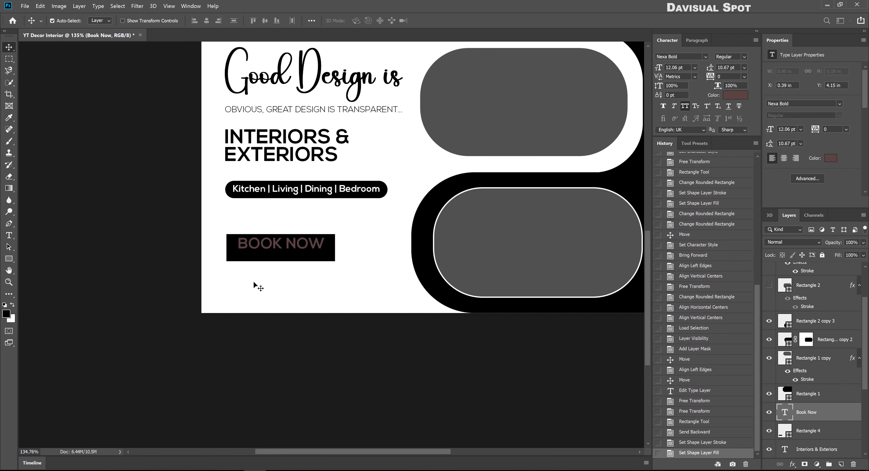
left_click(206, 21)
left_click(265, 21)
left_click(325, 249)
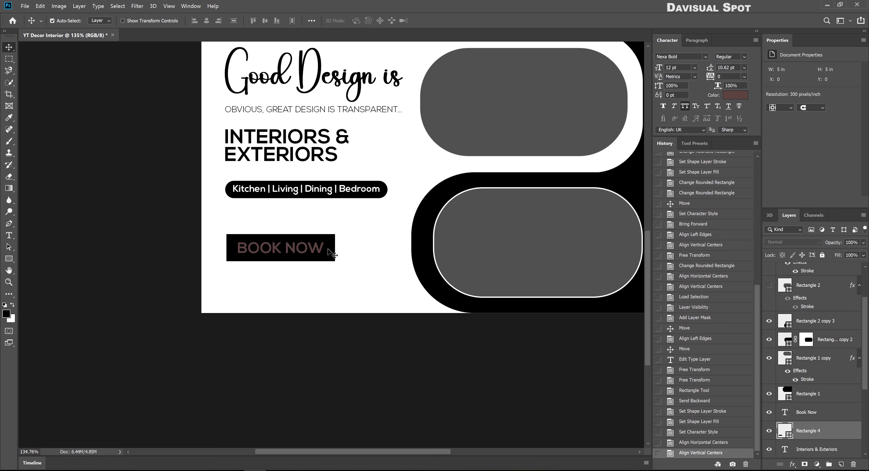
key("ctrl+t")
key("Return")
Make BOOK NOW faux bold, re-center it, and set the rectangle's corner radius to 219 px
left_click(806, 413)
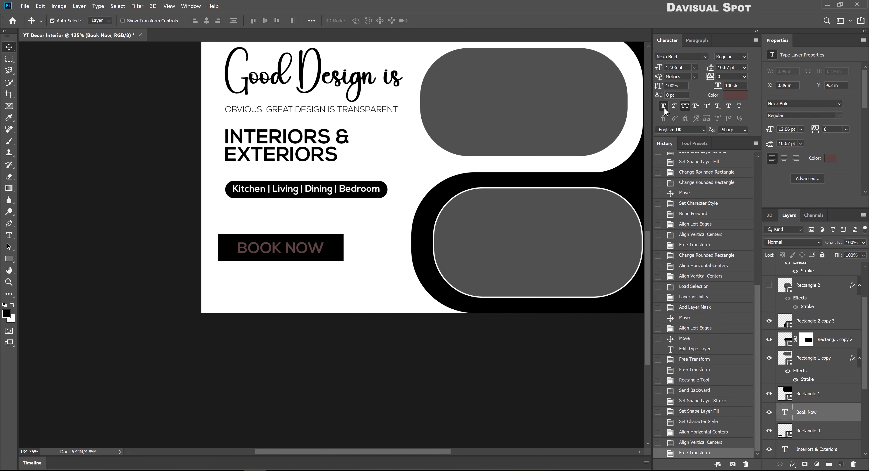
left_click(663, 106)
left_click(743, 56)
left_click(807, 431, "shift")
left_click(207, 21)
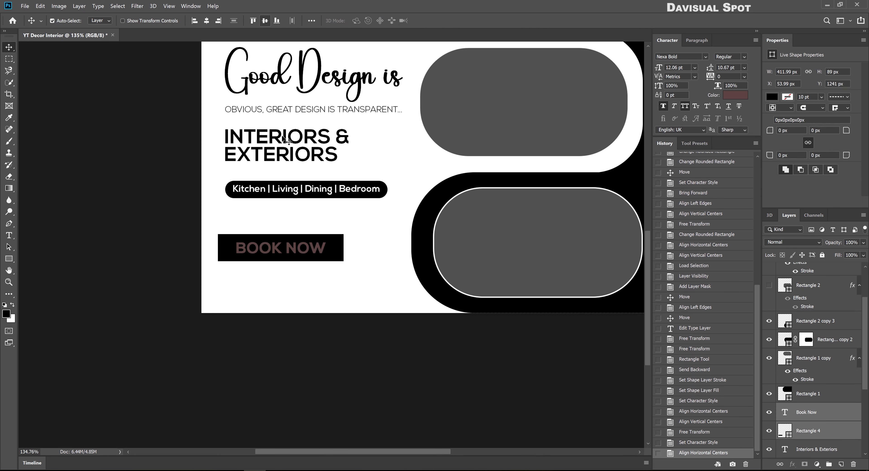
left_click(265, 21)
left_click(808, 431)
left_click(791, 130)
type("219")
key("Return")
Knock the BOOK NOW letters out of the black button with a mask and move it up-right
left_click(784, 412, "ctrl")
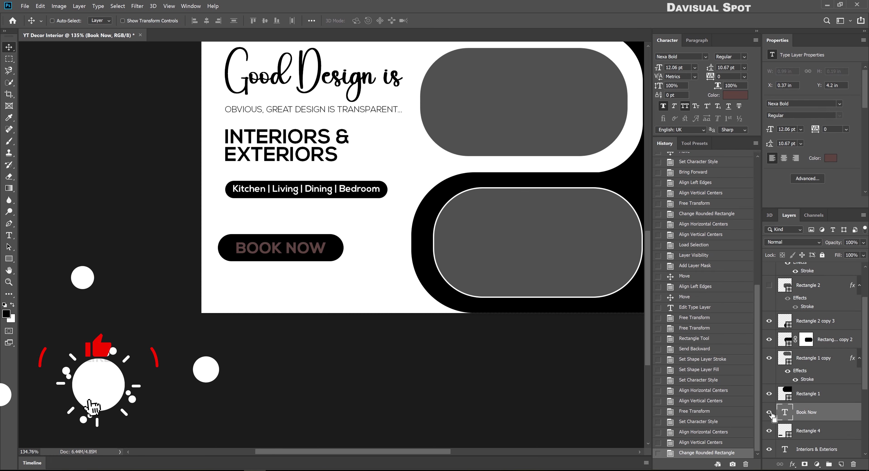
left_click(769, 413)
left_click(804, 465, "alt")
left_click_drag(331, 246, 339, 241)
Place a copy of the OBVIOUS tagline below the button for editing
scroll(305, 109, "up", 2)
left_click_drag(305, 109, 409, 245)
double_click(282, 316)
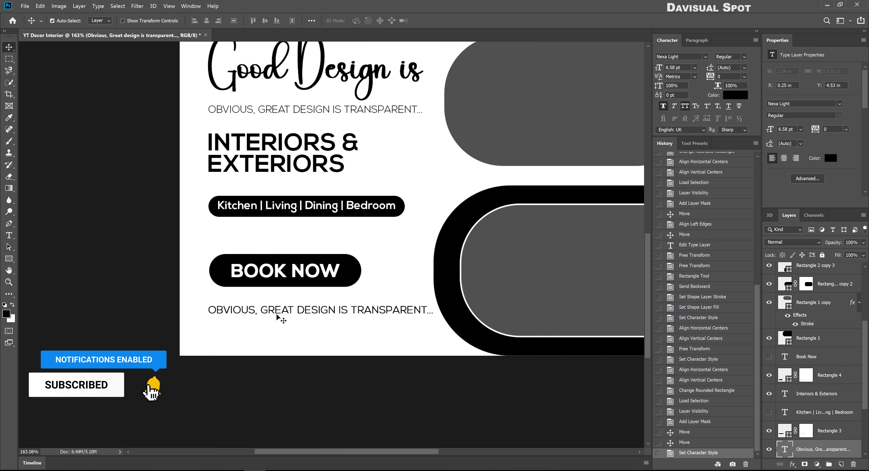
Replace the tagline copy with the contact e-mail address and turn off All Caps
key("ctrl+a")
key("ctrl+shift+b")
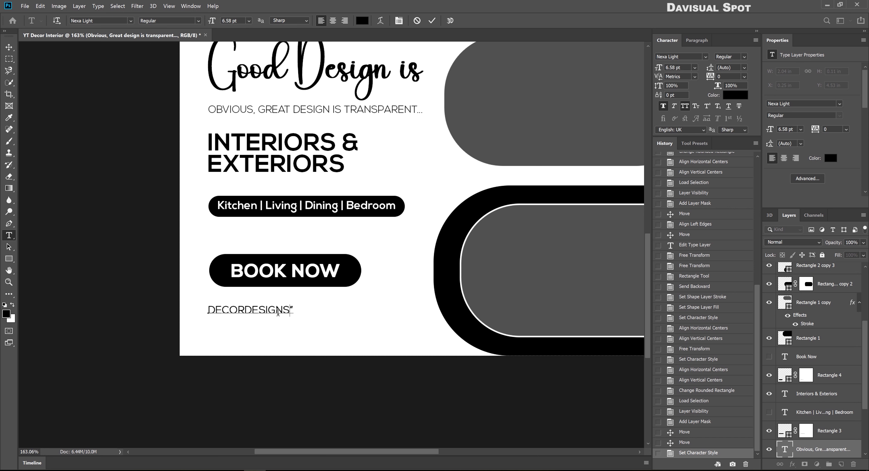
key("ctrl+Return")
key("v")
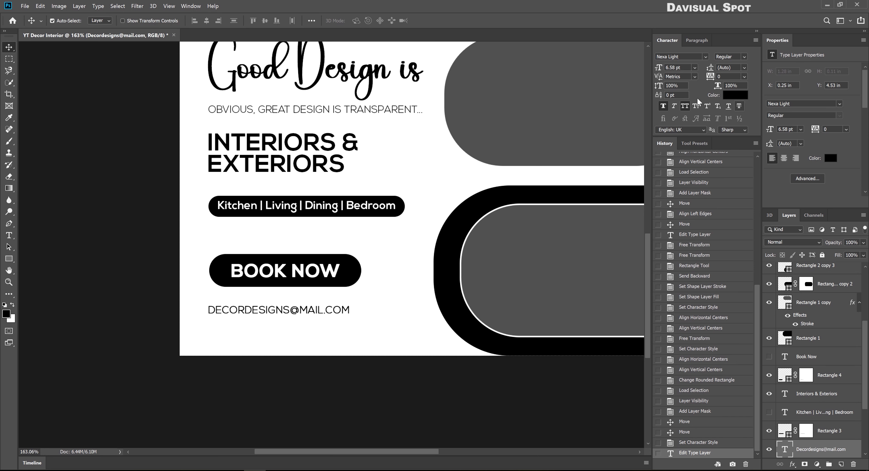
left_click(684, 106)
left_click_drag(263, 311, 265, 311)
Lowercase the e-mail's first letter, tuck it under the button, and shrink the phone icon below it
double_click(236, 310)
left_click(212, 309)
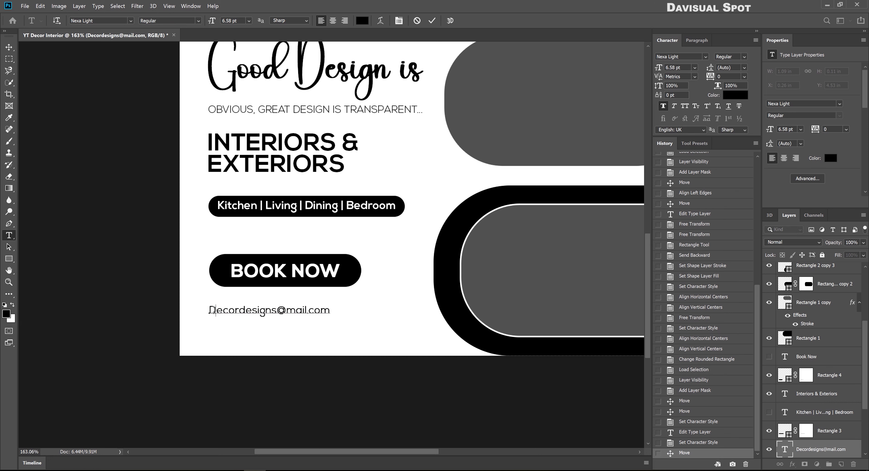
type("d")
key("ctrl+Return")
key("v")
left_click_drag(219, 313, 220, 307)
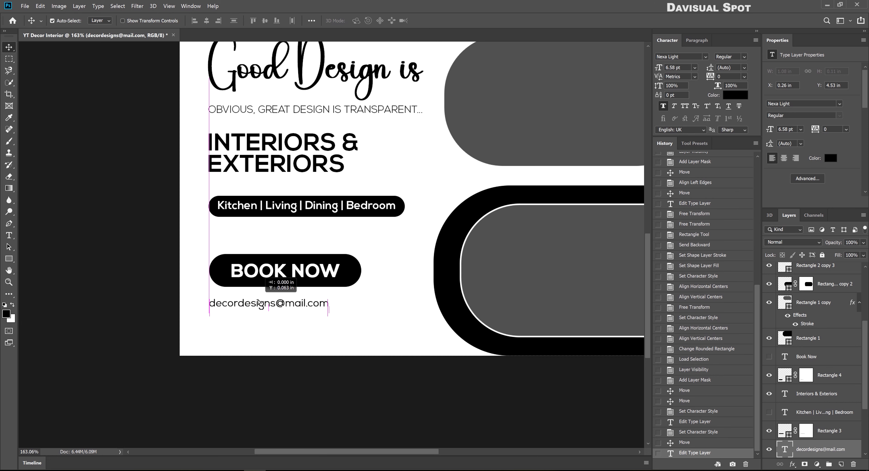
left_click_drag(372, 307, 302, 304)
left_click_drag(414, 249, 293, 324)
Turn the copied e-mail line into a phone number line placed above and beside the phone icon
key("Return")
scroll(235, 337, "up", 1)
key("t")
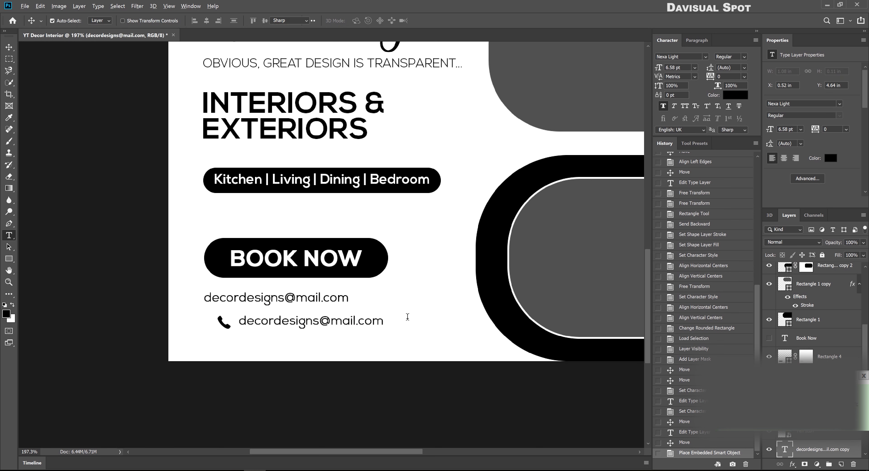
left_click(408, 316)
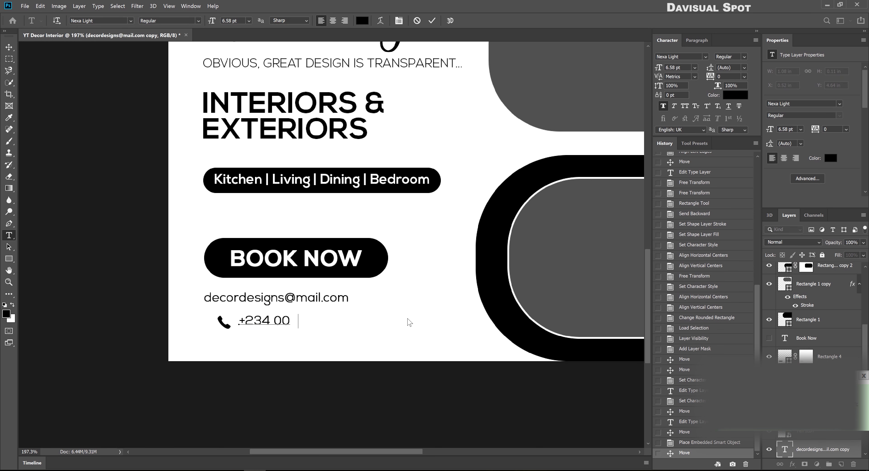
key("ctrl+Return")
key("ctrl+bracketright")
left_click(311, 321)
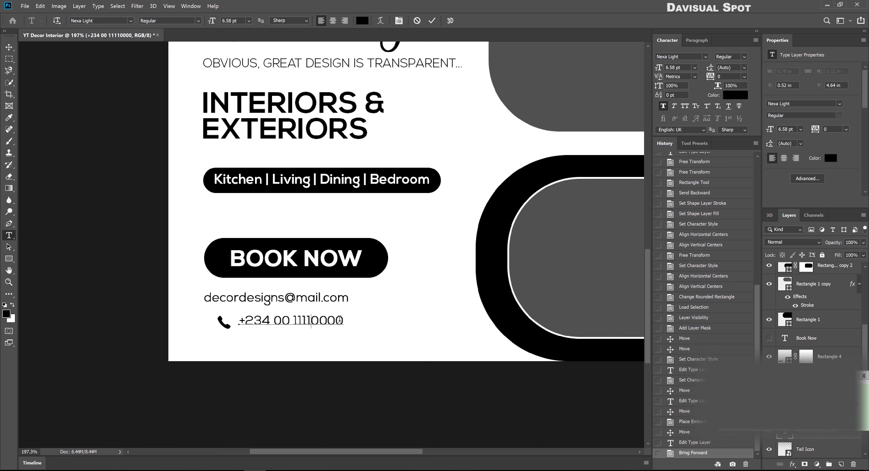
key("ctrl+Return")
left_click_drag(267, 323, 267, 322)
scroll(207, 332, "up", 5)
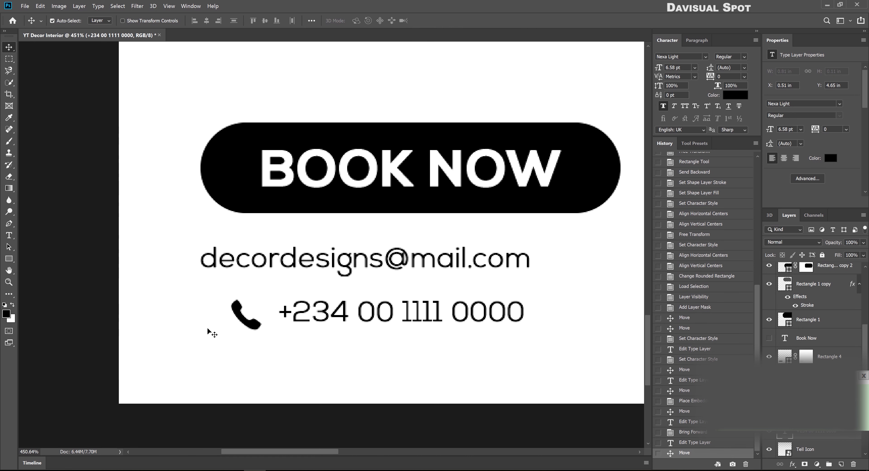
Draw a solid black circle with no outline behind the phone icon
left_click(236, 317)
key("shift+u")
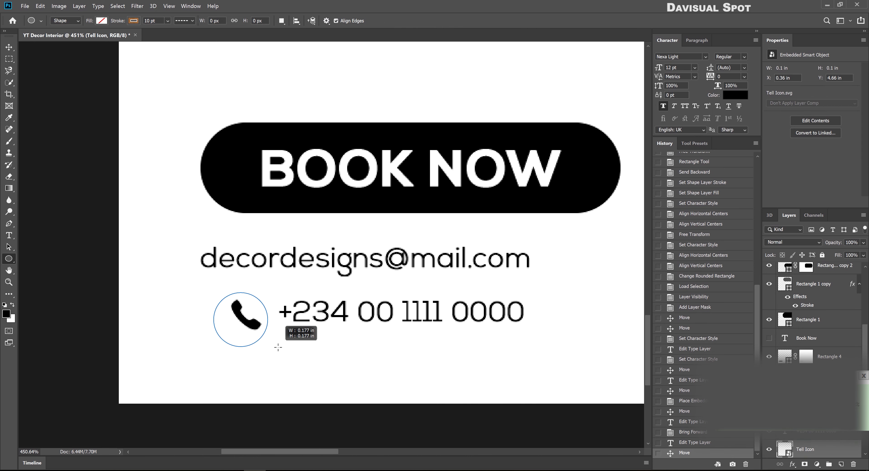
key("v")
key("ctrl+bracketleft")
left_click(787, 111)
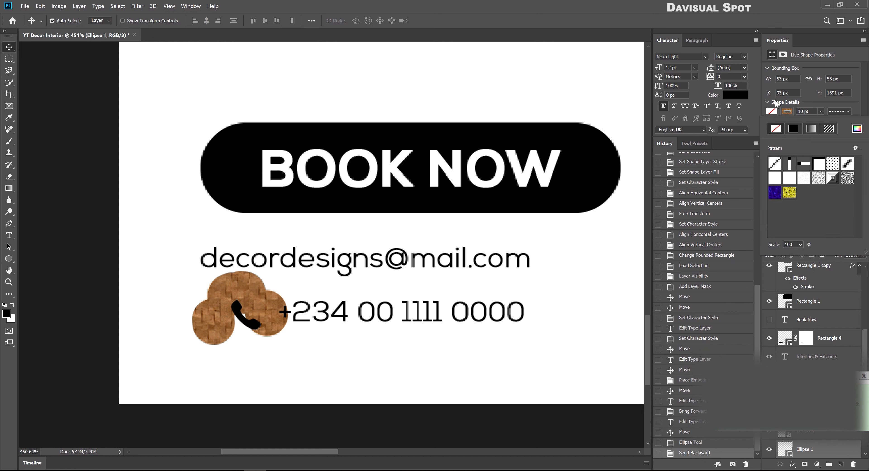
left_click(774, 129)
left_click(771, 111)
left_click(772, 142)
Give the phone icon a white (#ffffff) Color Overlay
left_click(248, 327)
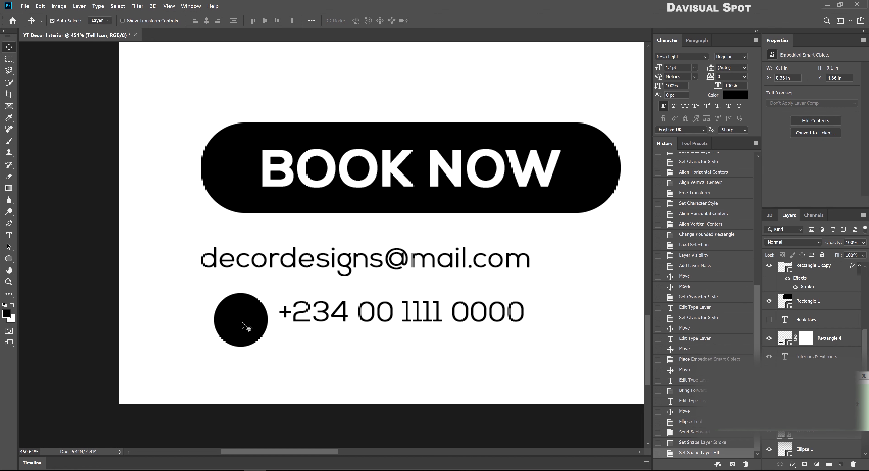
scroll(817, 331, "down", 3)
key("h")
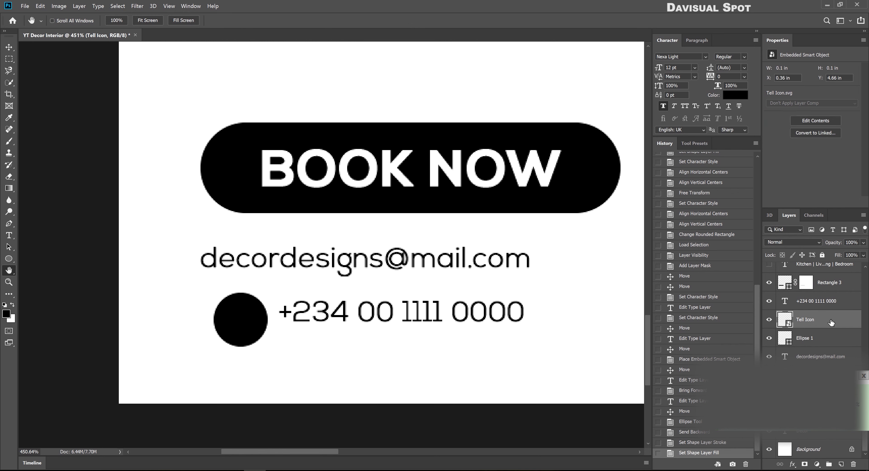
double_click(831, 323)
left_click(279, 295)
left_click(470, 206)
type("ffffff")
left_click(519, 107)
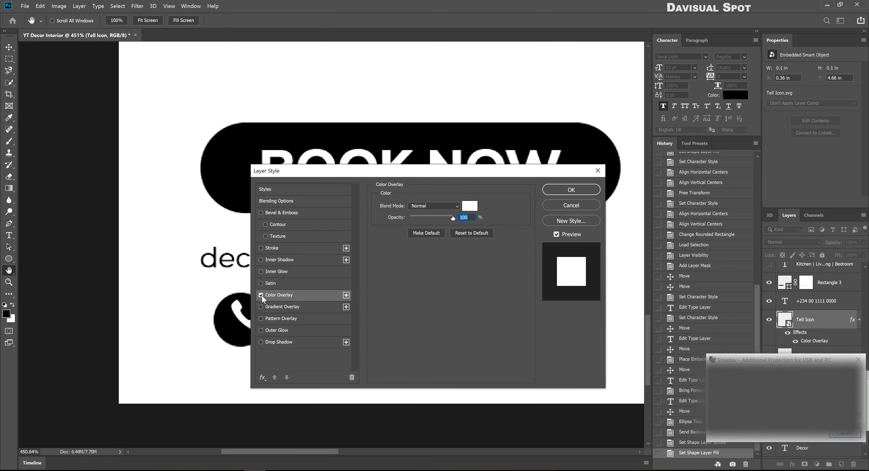
left_click(560, 191)
Centre the phone icon in the black circle and link the two layers
key("v")
left_click(253, 303, "shift")
left_click(207, 22)
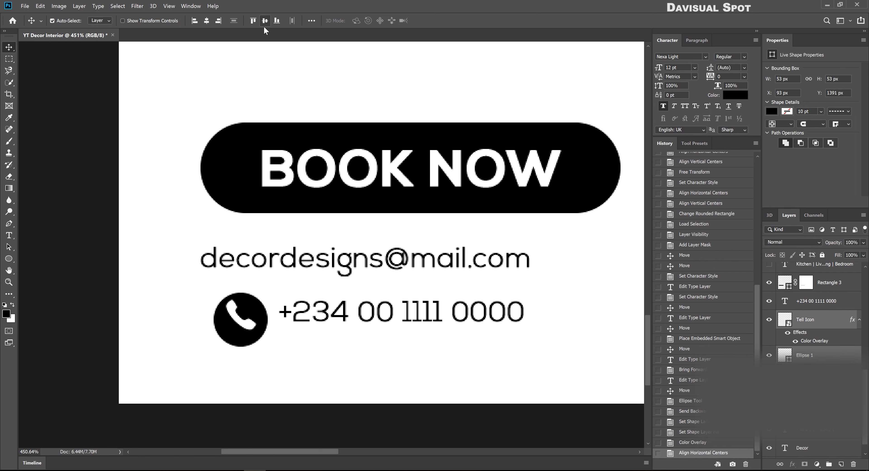
left_click(265, 22)
right_click(830, 322)
left_click(759, 236)
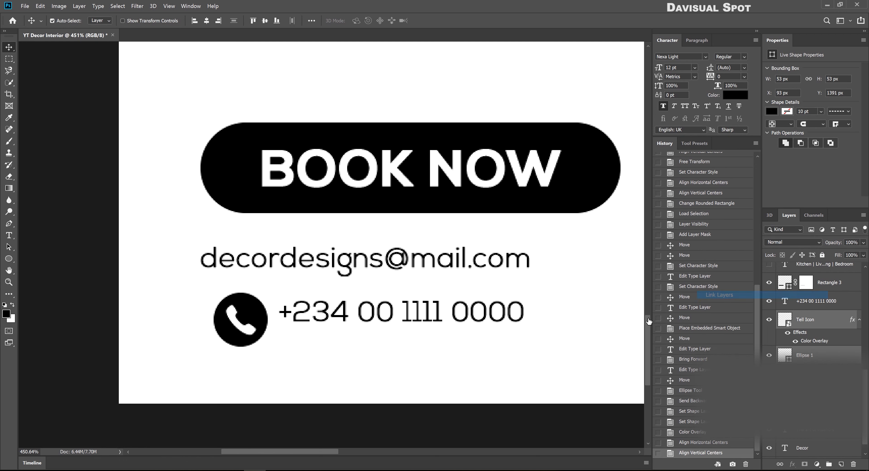
Shrink the icon and circle, then align the phone number's vertical centre to them and move it closer
key("ctrl+t")
left_click_drag(260, 317, 255, 318)
key("Return")
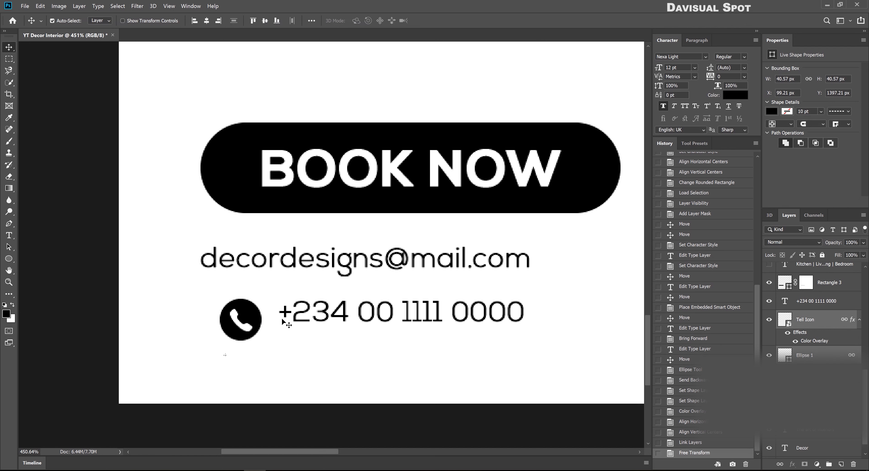
left_click(281, 316, "shift")
left_click(265, 21)
left_click_drag(378, 325, 367, 326)
scroll(367, 326, "down", 5)
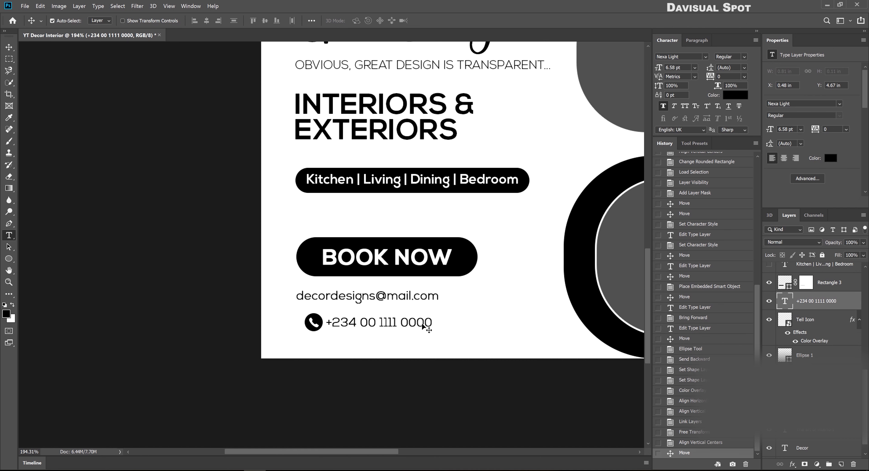
Edit the phone line to add the second number after a divider, then shift the phone row left
left_click(422, 325)
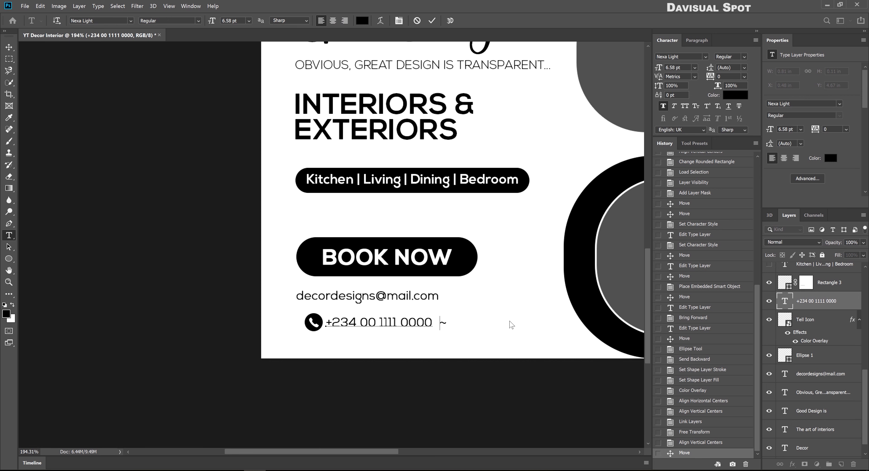
key("BackSpace")
left_click(421, 324)
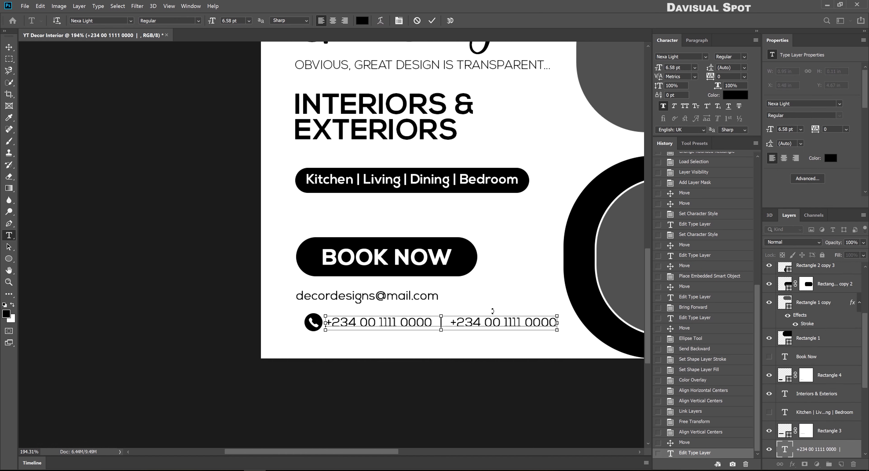
key("ctrl+Return")
key("v")
left_click_drag(304, 338, 408, 326)
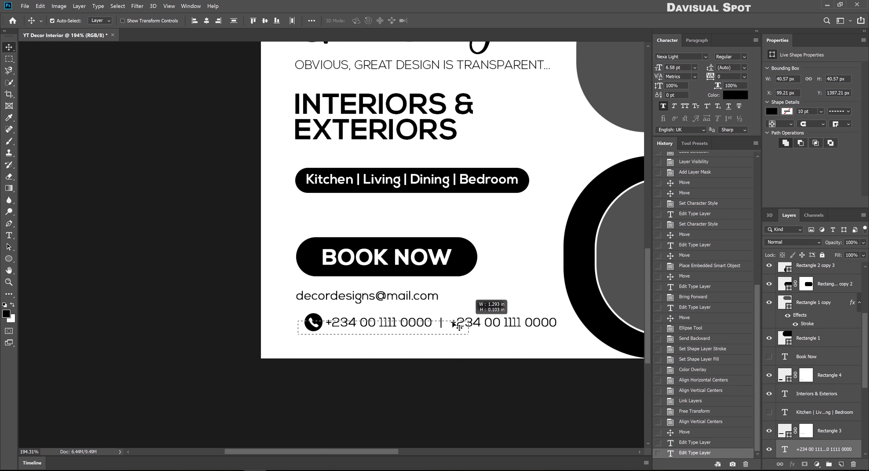
left_click_drag(475, 323, 441, 323)
scroll(441, 323, "down", 3)
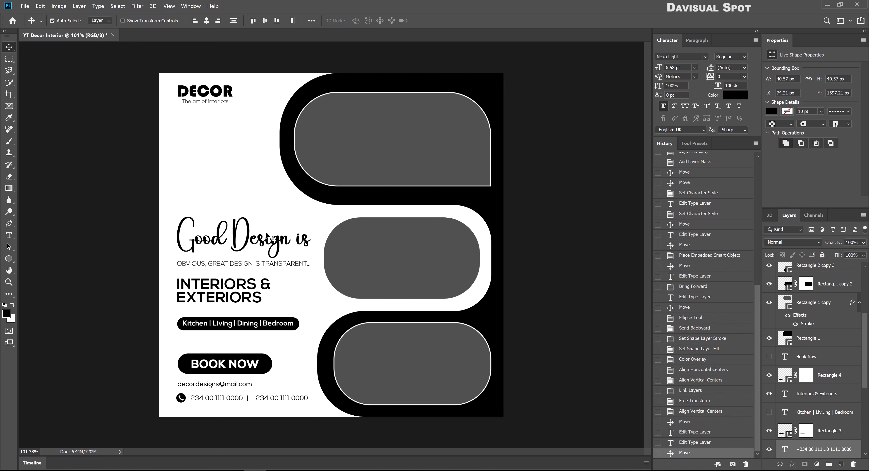
Align DECOR, the tagline, BOOK NOW button, and e-mail and phone lines on one left margin
left_click_drag(229, 342, 230, 341)
left_click(194, 20)
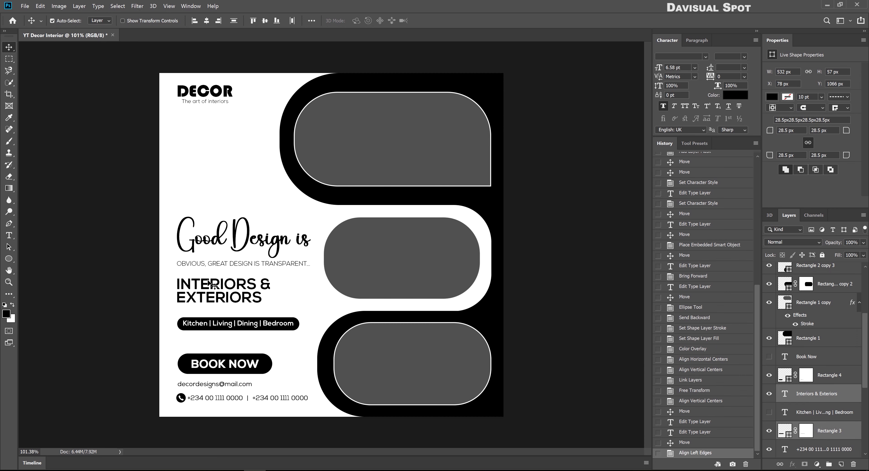
left_click_drag(207, 283, 204, 272)
left_click_drag(198, 98, 198, 86)
left_click(194, 20)
left_click(204, 178)
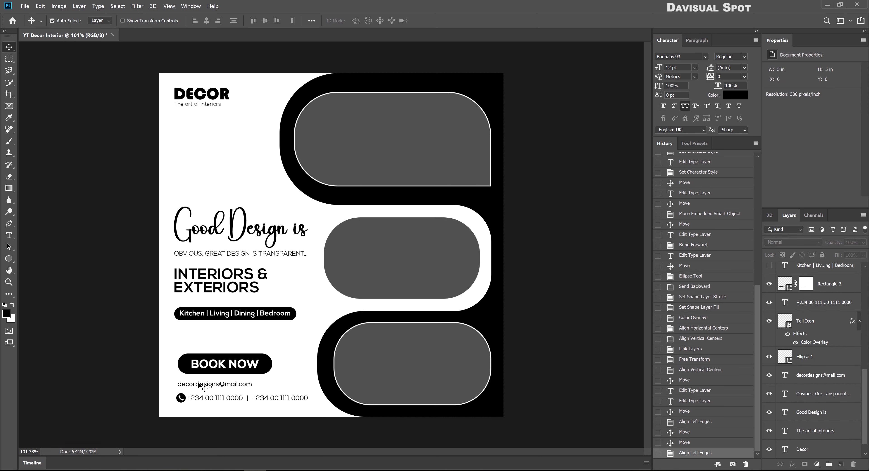
left_click_drag(192, 362, 190, 356)
left_click_drag(217, 399, 214, 395)
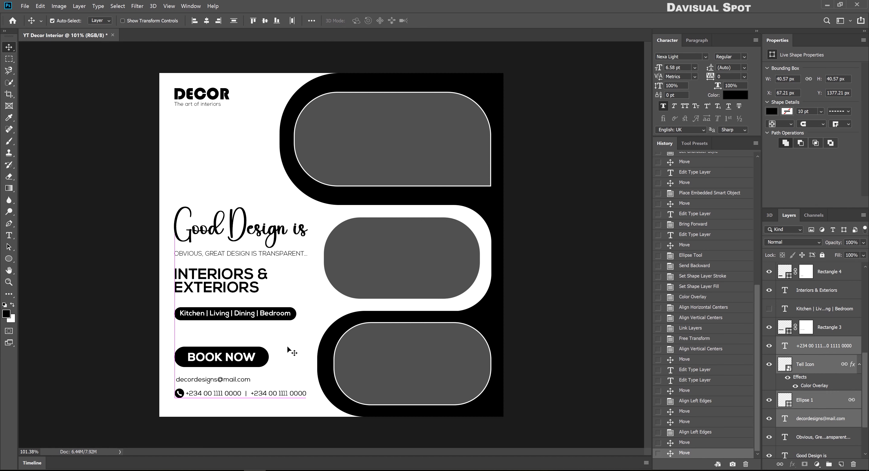
scroll(287, 351, "up", 1)
left_click(435, 140)
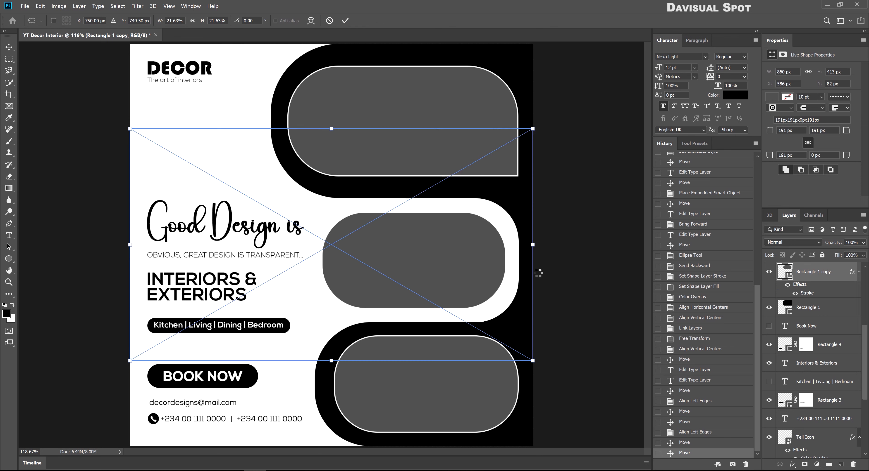
Clip the bedroom photo into the top rounded frame and scale it to fit
left_click_drag(422, 287, 407, 261)
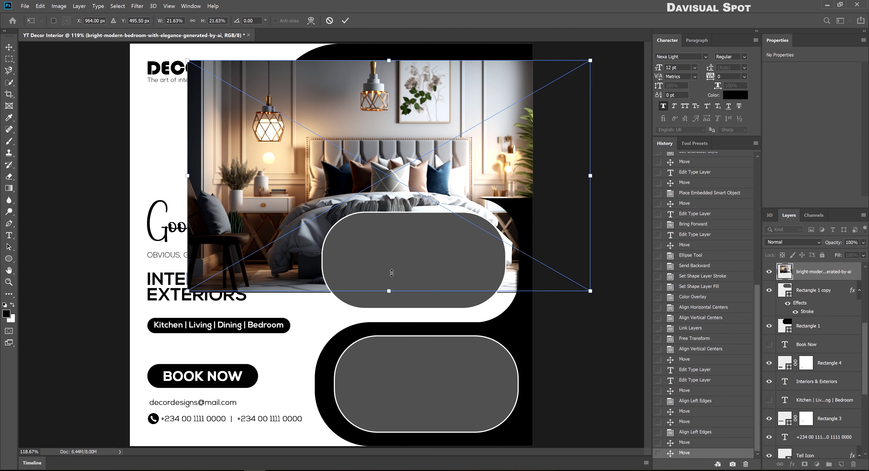
left_click_drag(387, 293, 391, 207)
key("Return")
left_click(812, 280, "alt")
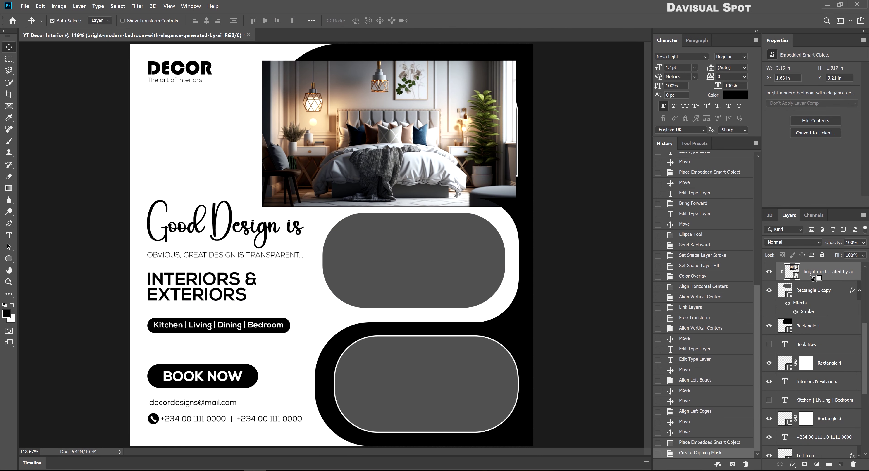
left_click_drag(388, 135, 397, 129)
key("ctrl+t")
left_click_drag(271, 128, 290, 130)
key("Return")
key("Right")
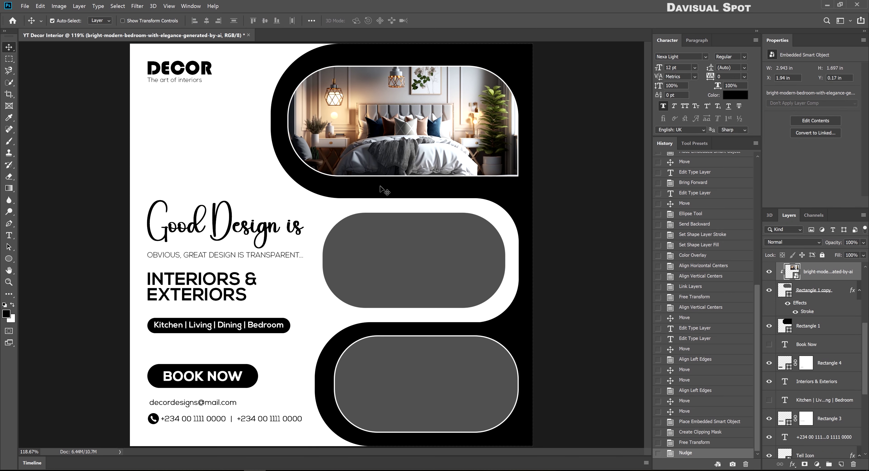
Clip the pillows photo into the middle frame and narrow it to fit
left_click_drag(128, 244, 313, 253)
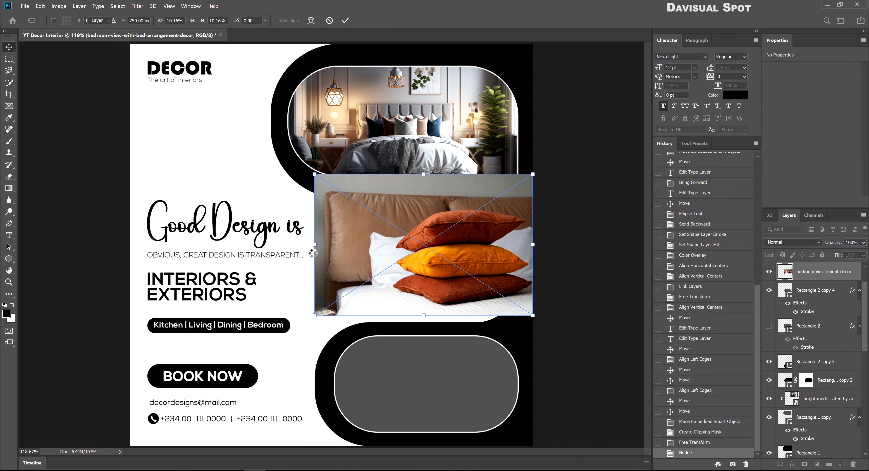
key("Return")
key("ctrl+alt+g")
key("ctrl+t")
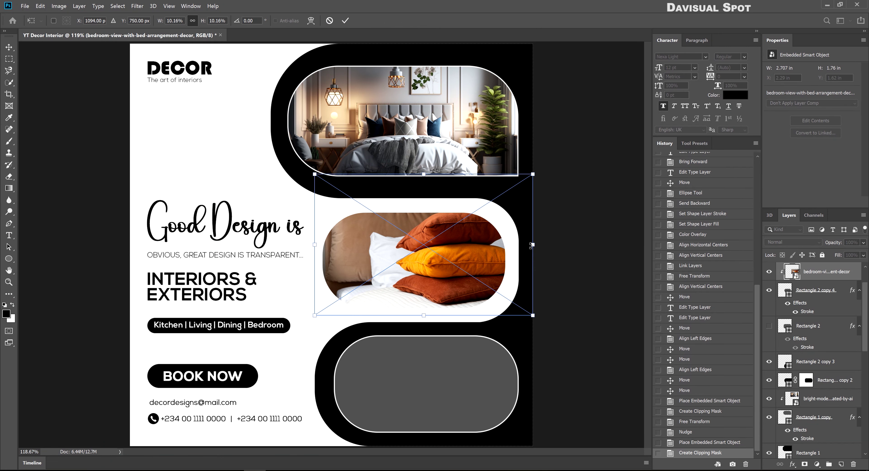
left_click_drag(532, 245, 507, 250)
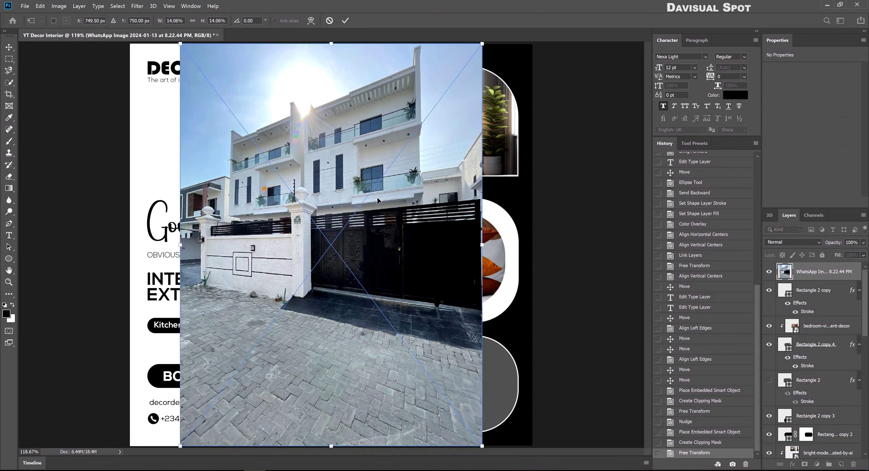
Clip the house exterior photo into the bottom frame and resize it to fit
key("Return")
left_click(827, 292)
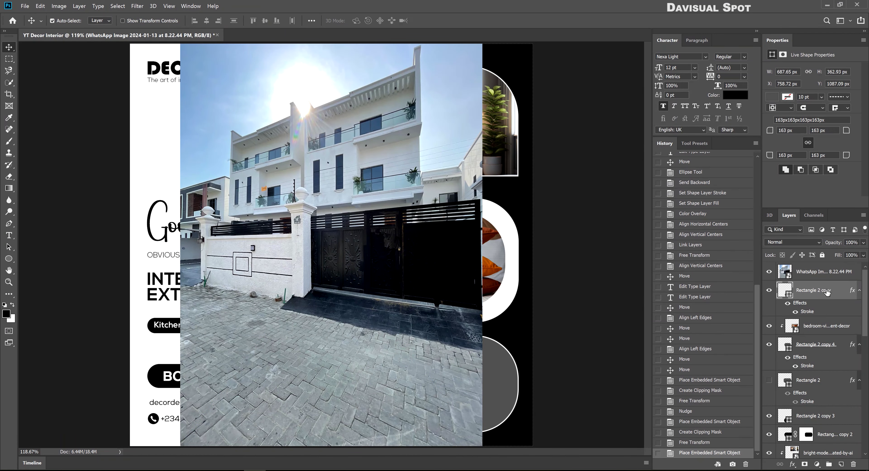
left_click(823, 279, "alt")
left_click(825, 272)
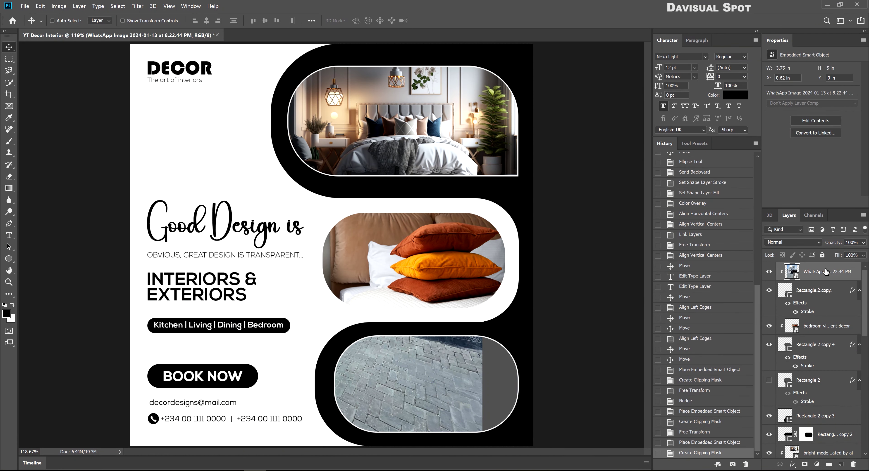
key("ctrl+t")
left_click_drag(398, 68, 397, 212)
left_click_drag(407, 286, 432, 362)
key("Return")
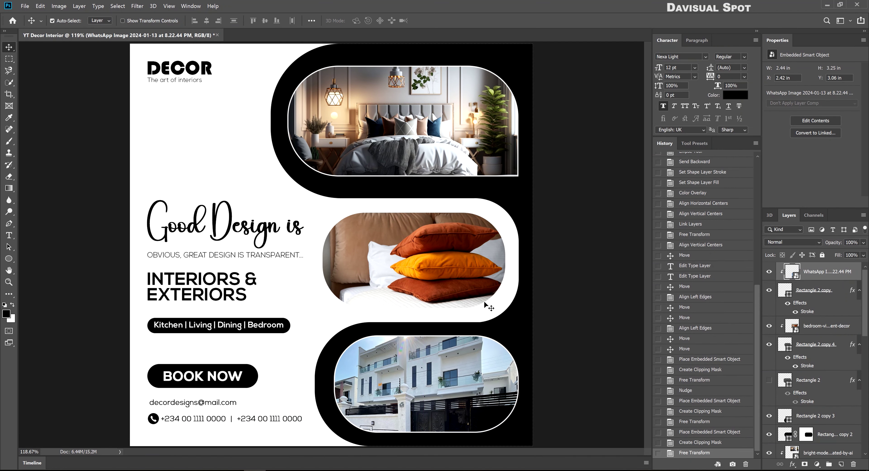
left_click(514, 190)
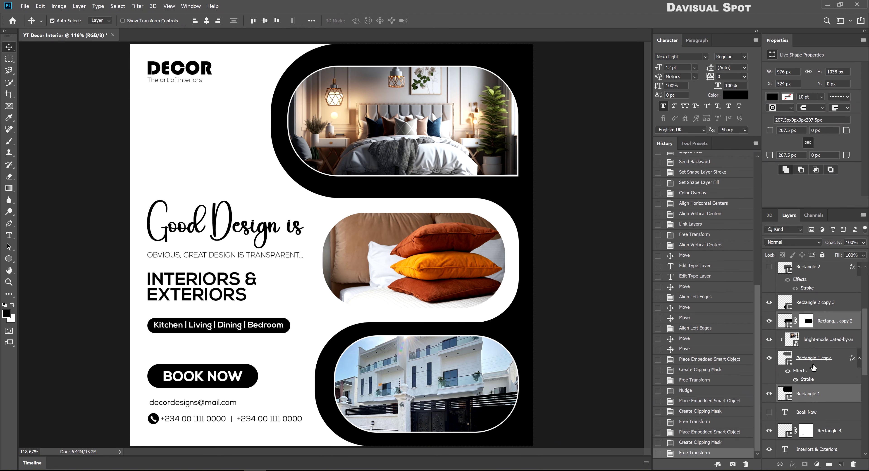
Reorder the three backdrop shapes beneath Rectangle 1 and group them
left_click_drag(811, 322, 816, 380)
left_click(526, 436)
left_click(810, 394)
left_click(810, 357, "shift")
key("ctrl+g")
Add a dark brown #301f17 Color Overlay to the backdrop group
double_click(810, 359)
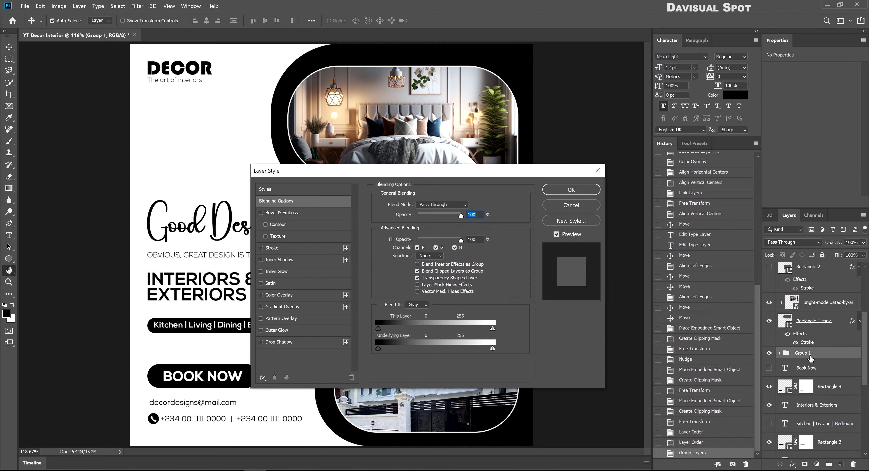
left_click(279, 295)
left_click(469, 206)
left_click_drag(371, 91, 543, 91)
left_click(331, 147)
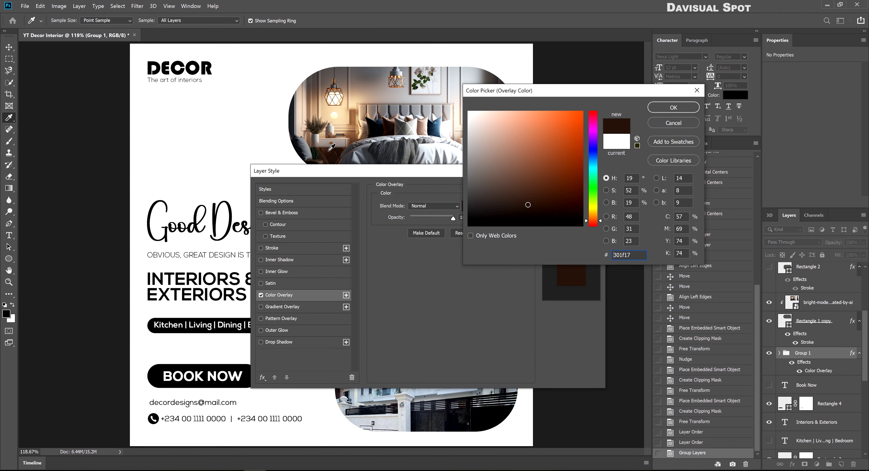
left_click(673, 108)
left_click(571, 188)
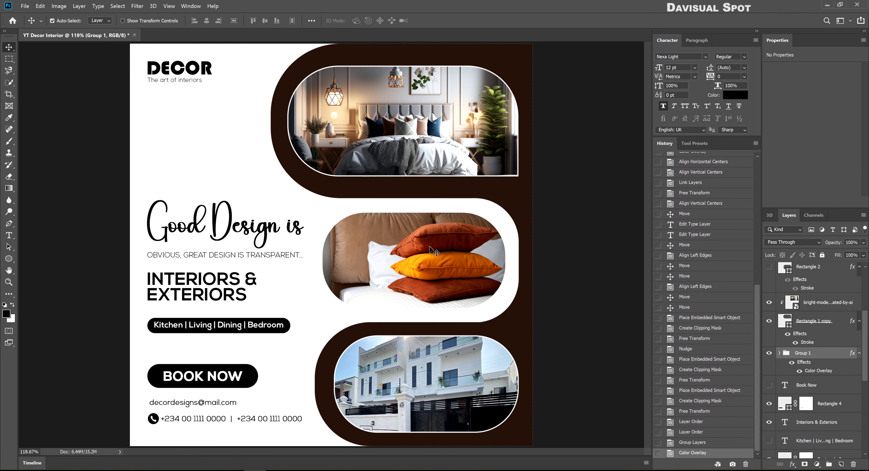
Change the middle frame's stroke colour to the same dark brown
left_click(384, 248)
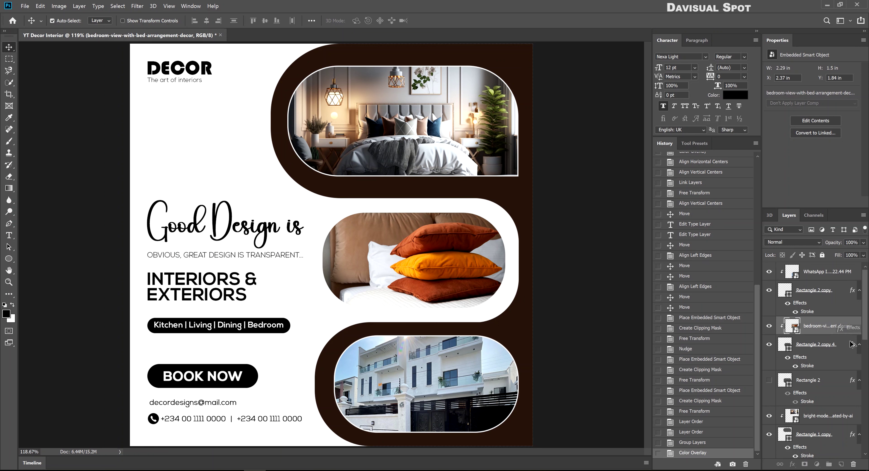
left_click(826, 272)
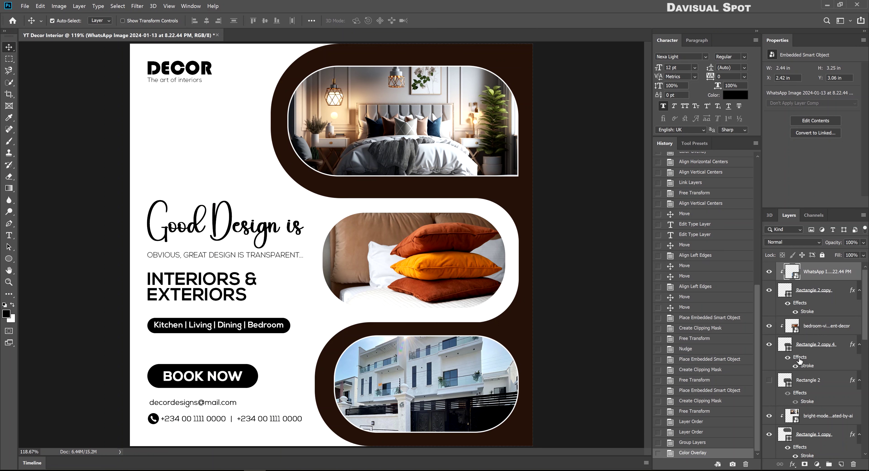
double_click(801, 366)
left_click(398, 270)
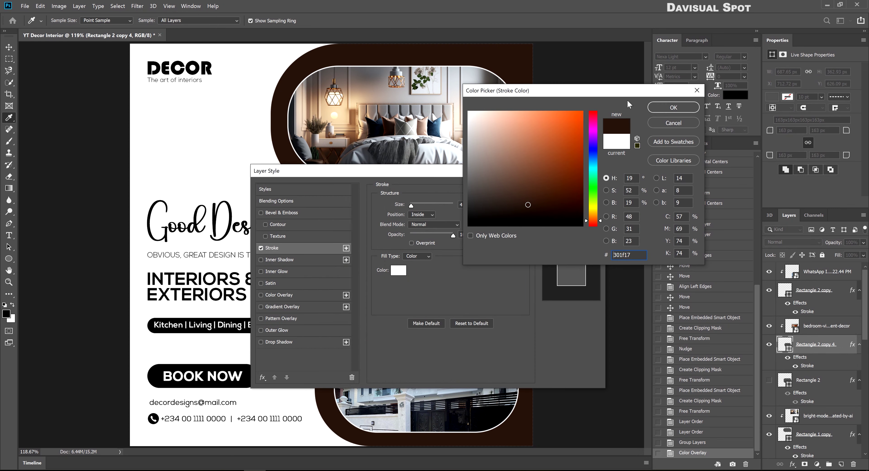
left_click(673, 107)
left_click(575, 190)
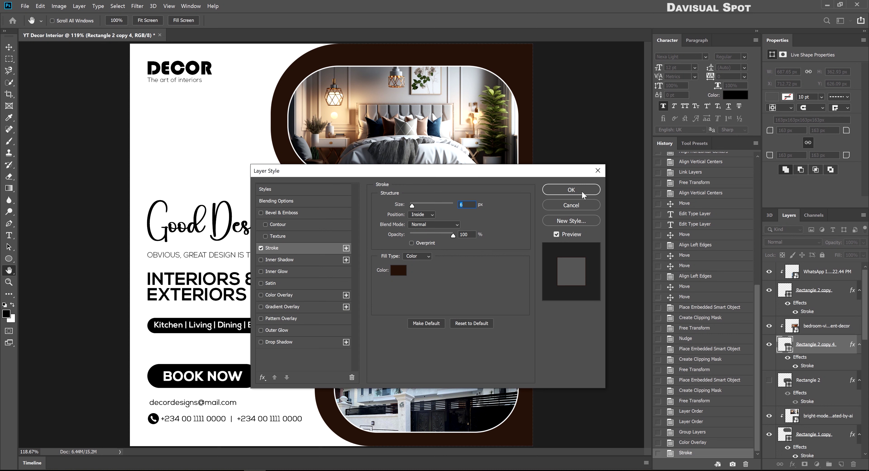
left_click(582, 193)
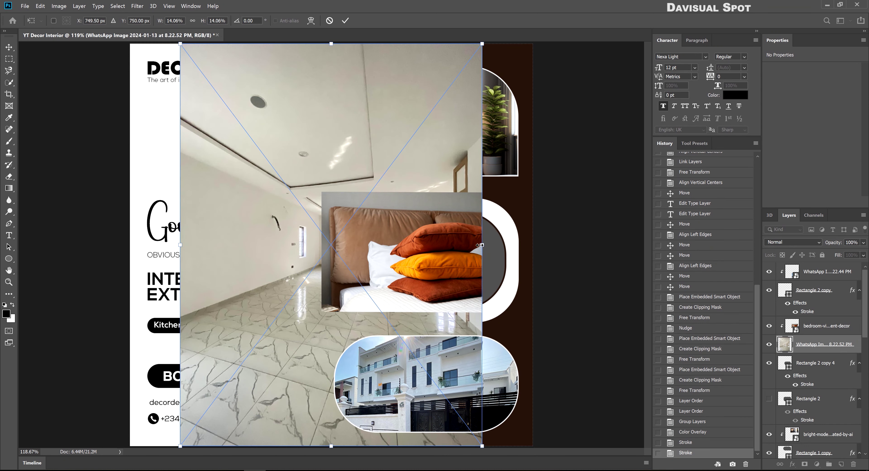
Place the interior photo over the whole canvas just above the Background, re-clipping the pillows photo
left_click_drag(481, 235, 549, 234)
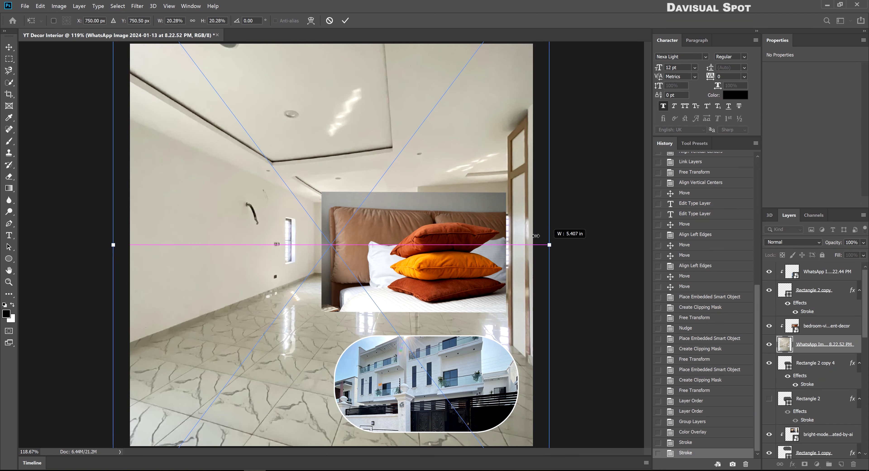
key("Return")
left_click_drag(823, 344, 819, 448)
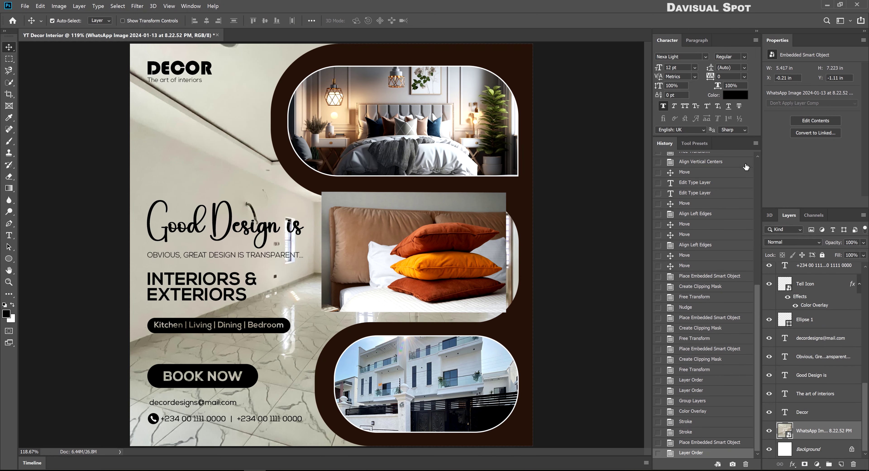
key("ctrl+alt+g")
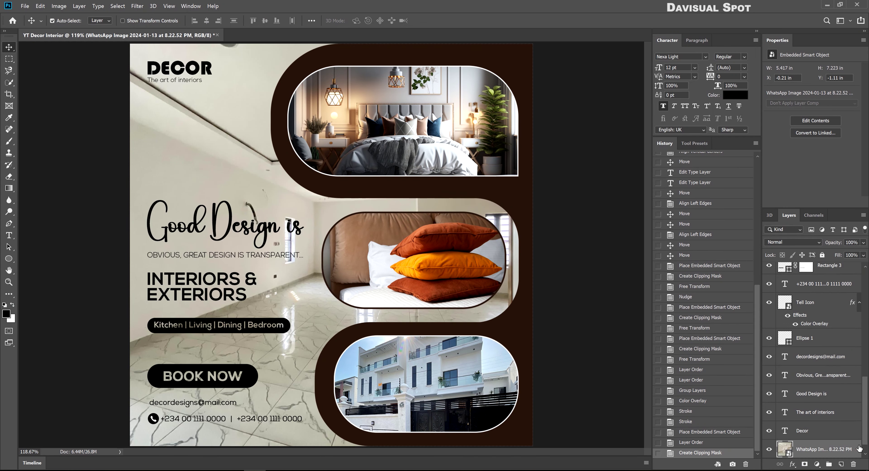
Apply an 11 px Gaussian Blur to the background photo and fade it to 50%
left_click(137, 6)
mouse_move(176, 95)
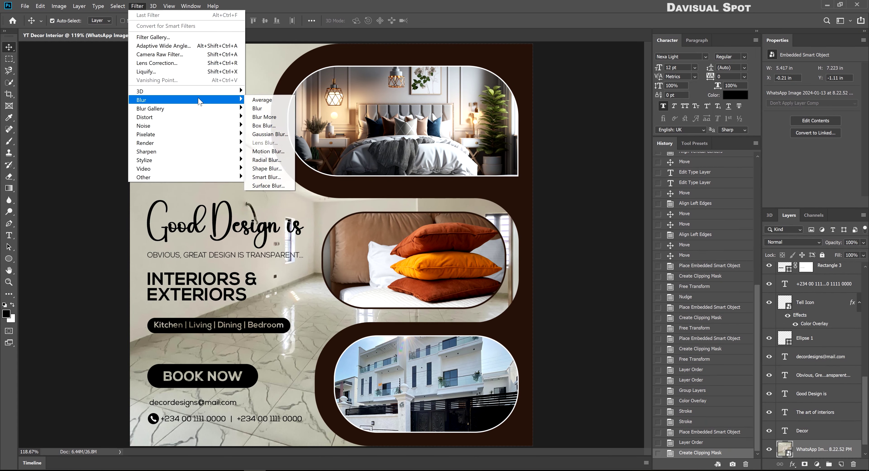
left_click(267, 130)
left_click_drag(392, 239, 399, 236)
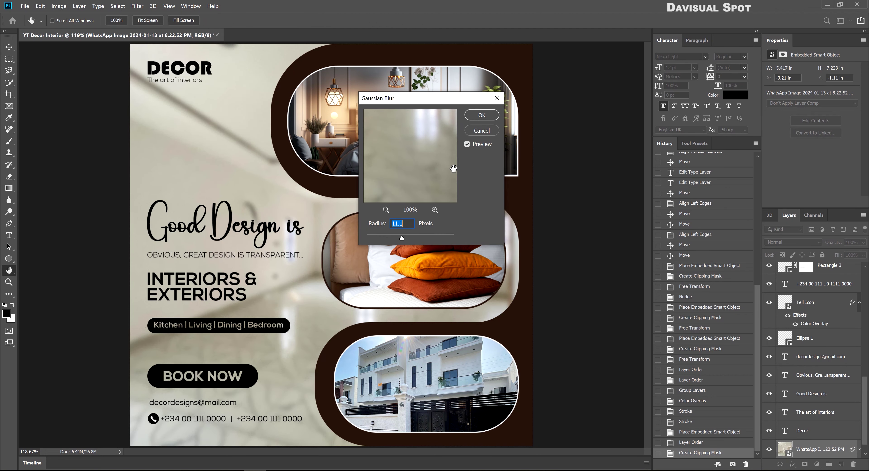
key("Return")
key("5")
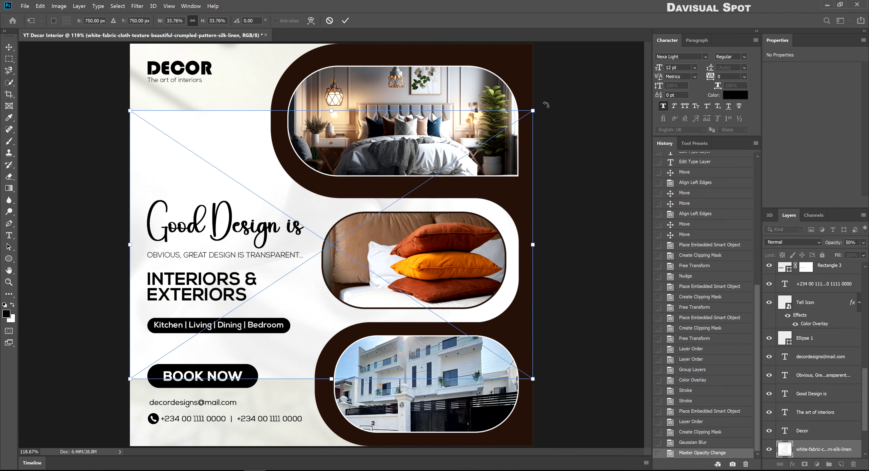
Place the white fabric texture rotated 90°, stretched over the page, at 80% opacity
left_click_drag(546, 105, 472, 452)
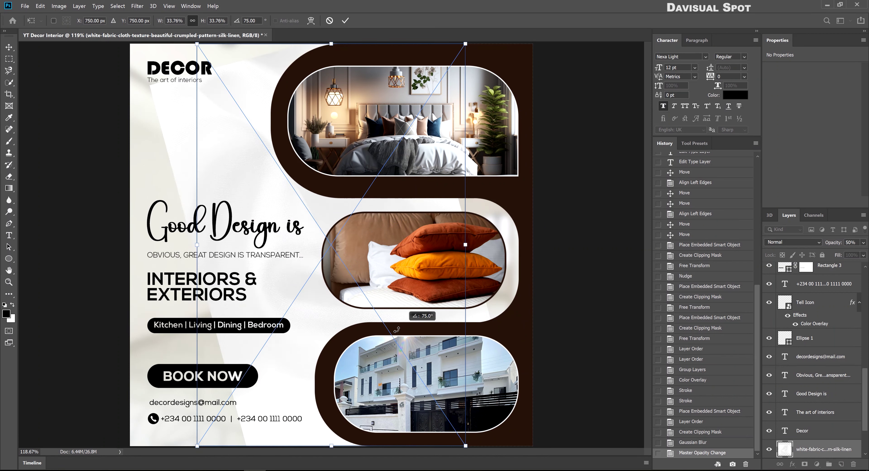
left_click_drag(466, 245, 542, 242)
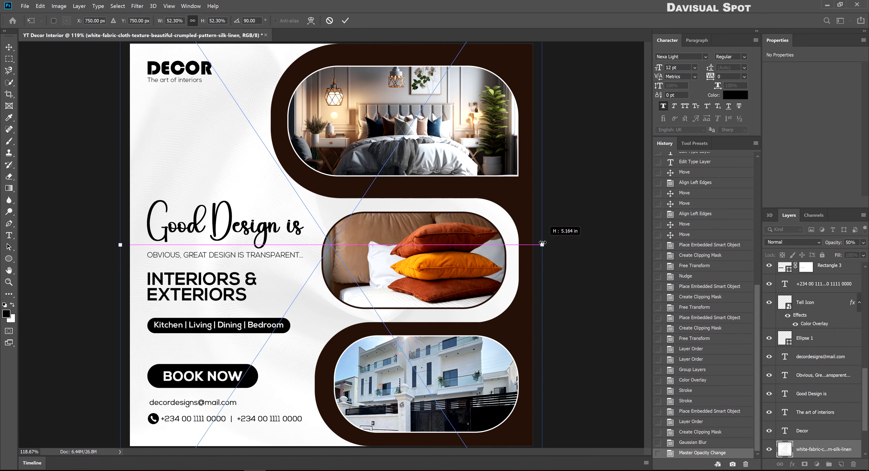
key("Return")
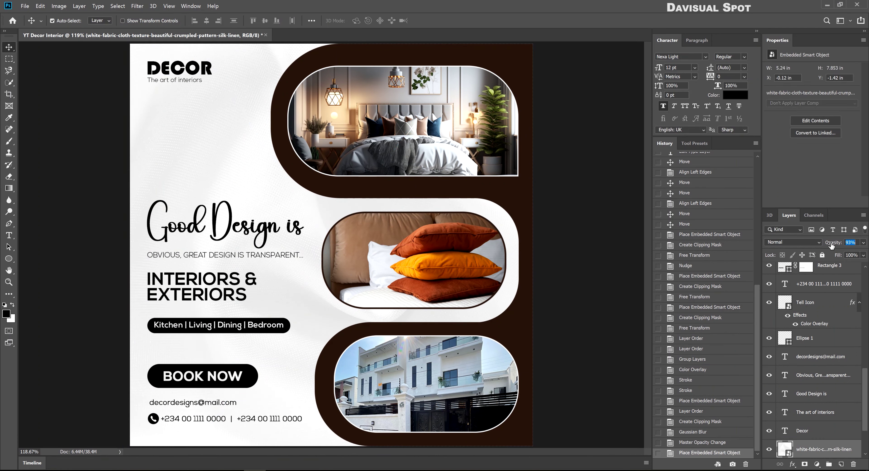
left_click_drag(832, 245, 828, 245)
type("80")
key("Return")
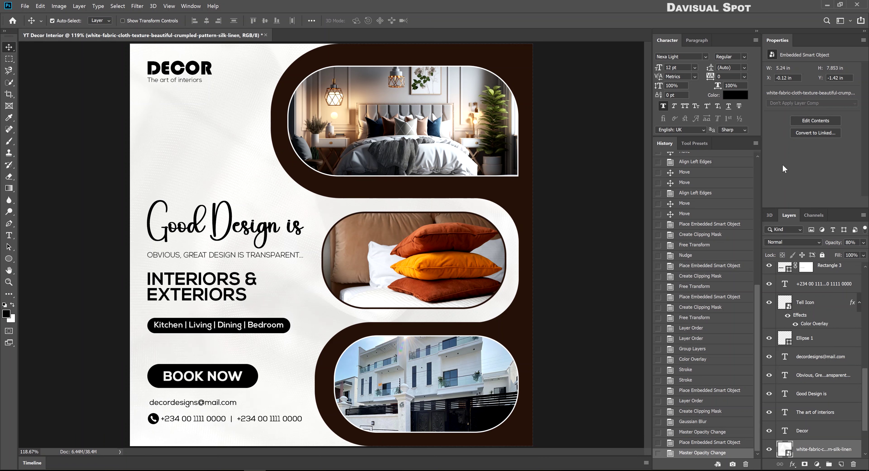
Move the blurred photo layer above the texture and set it to 30% opacity
scroll(811, 338, "down", 3)
left_click_drag(813, 405, 813, 378)
type("30")
key("Return")
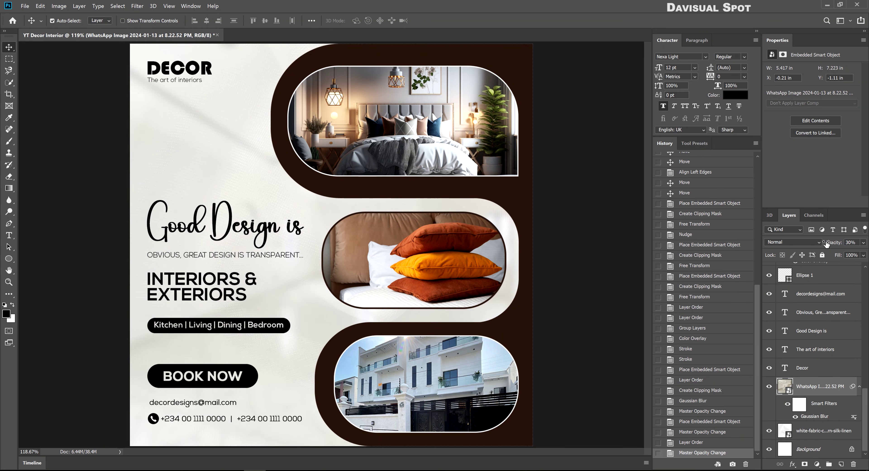
scroll(248, 86, "up", 4)
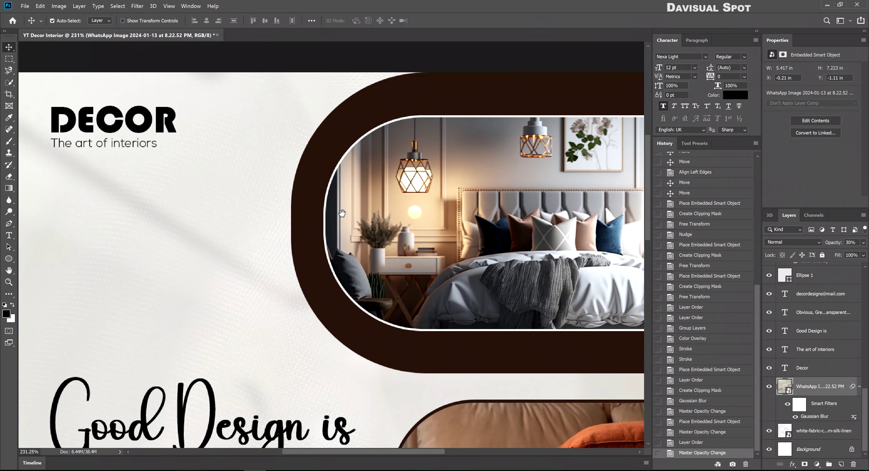
Draw a circle with no outline above the bedroom photo's layer and move it onto the photo's edge
scroll(806, 342, "up", 5)
scroll(805, 343, "up", 5)
left_click(826, 271)
left_click(9, 259)
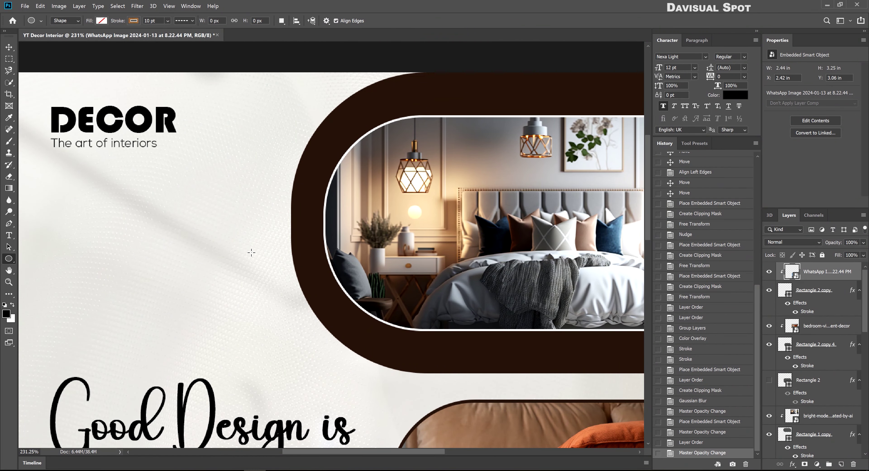
left_click_drag(248, 248, 348, 357)
key("v")
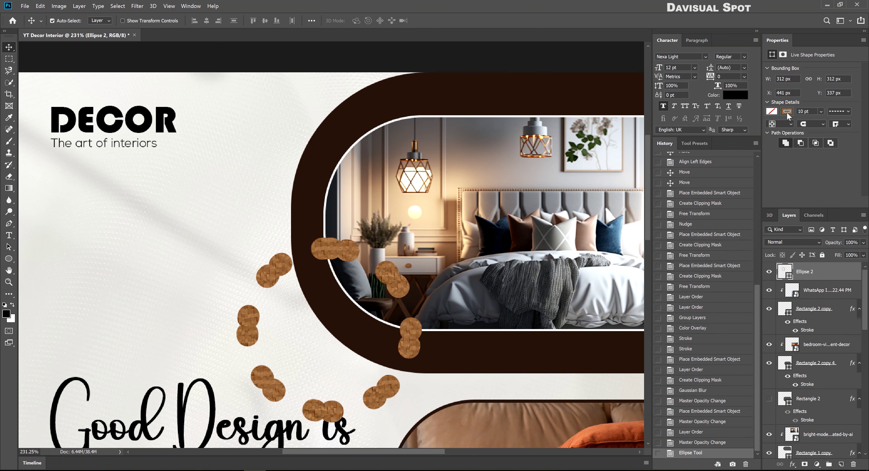
left_click(787, 111)
left_click(774, 130)
left_click(771, 112)
left_click(774, 156)
left_click_drag(331, 320, 297, 279)
Fill the circle white (#ffffff) and give it a dark brown Stroke layer style
double_click(786, 276)
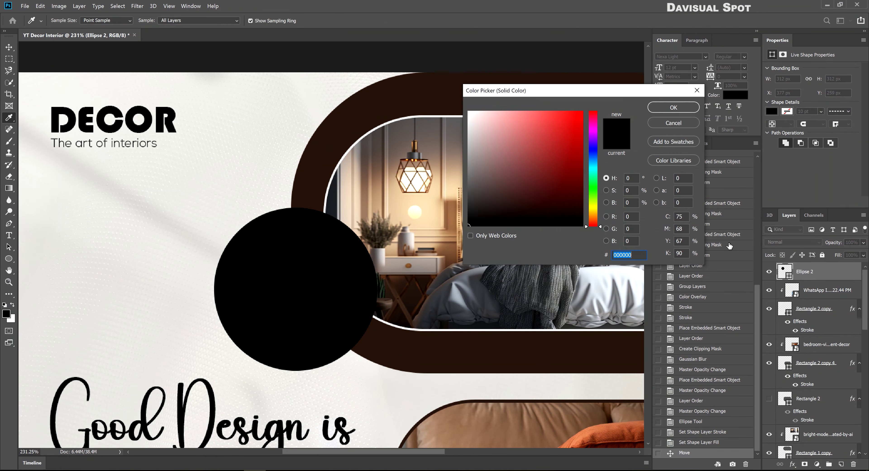
type("ffffff")
key("Return")
double_click(845, 281)
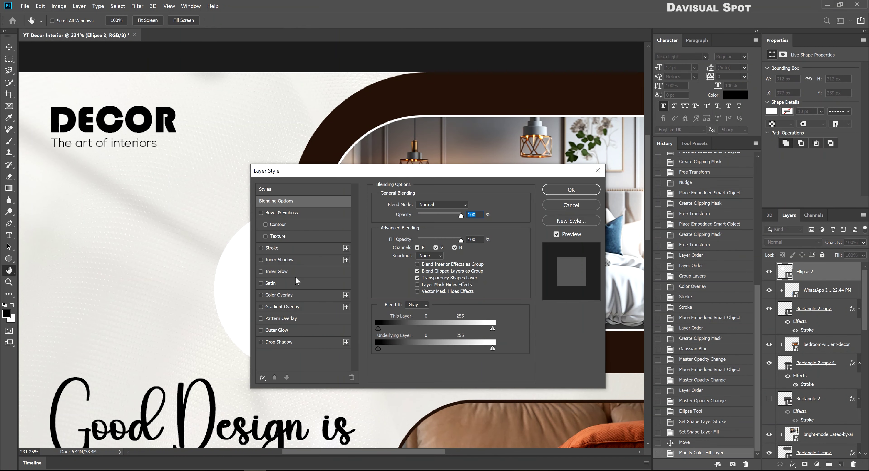
left_click(280, 307)
left_click(271, 248)
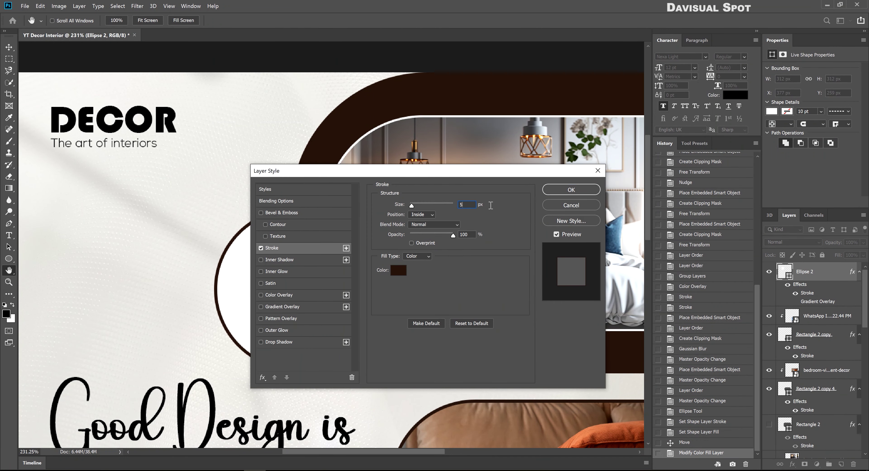
key("Return")
Duplicate the white circle and shrink the copy to sit inside the original ring
key("ctrl+j")
key("ctrl+t")
mouse_move(371, 289)
left_mouse_down()
mouse_move(358, 290)
mouse_move(383, 288)
left_mouse_up()
key("Return")
key("alt+bracketleft")
key("ctrl+t")
key("Return")
key("alt+bracketright")
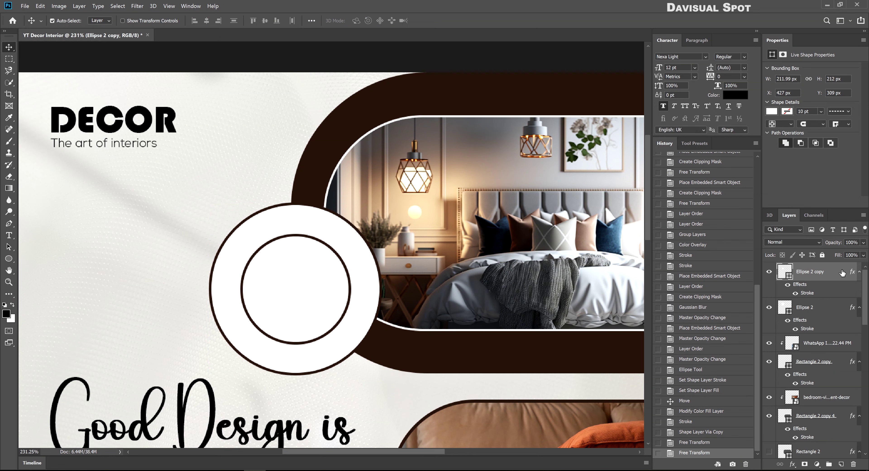
Clear the inner circle's layer style and fill it with dark brown sampled from the layout
right_click(842, 272)
left_click(735, 318)
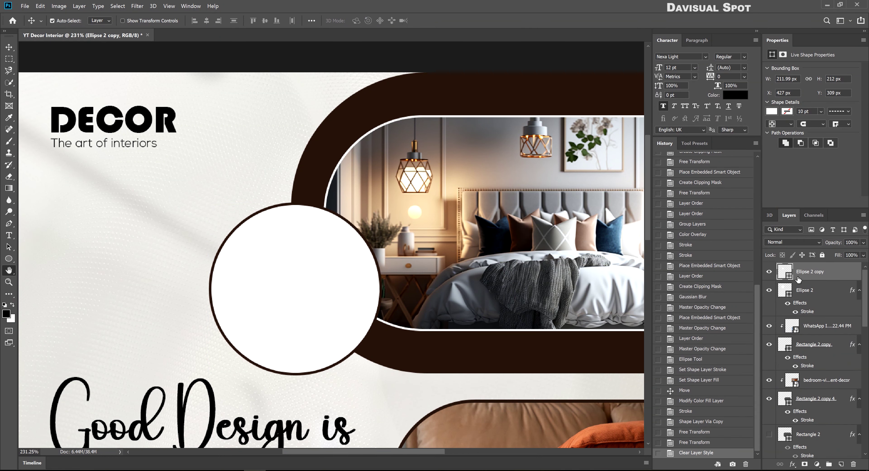
key("v")
double_click(788, 277)
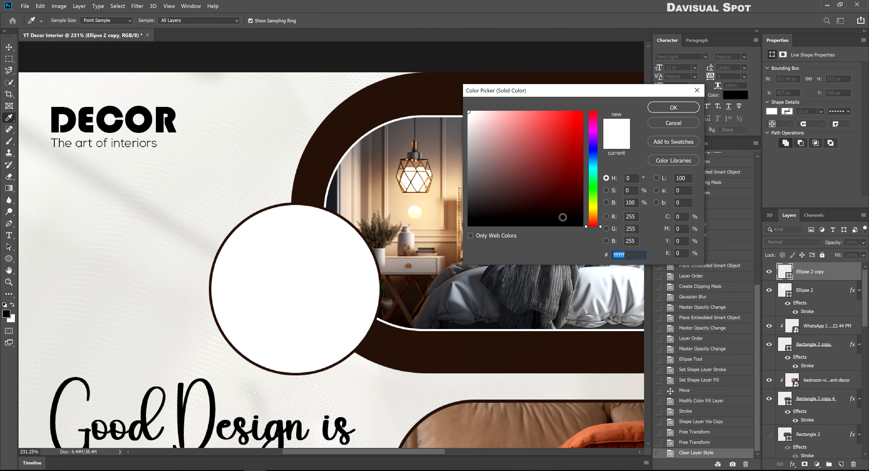
left_click(438, 342)
left_click(675, 108)
scroll(265, 283, "down", 3)
scroll(252, 326, "up", 5)
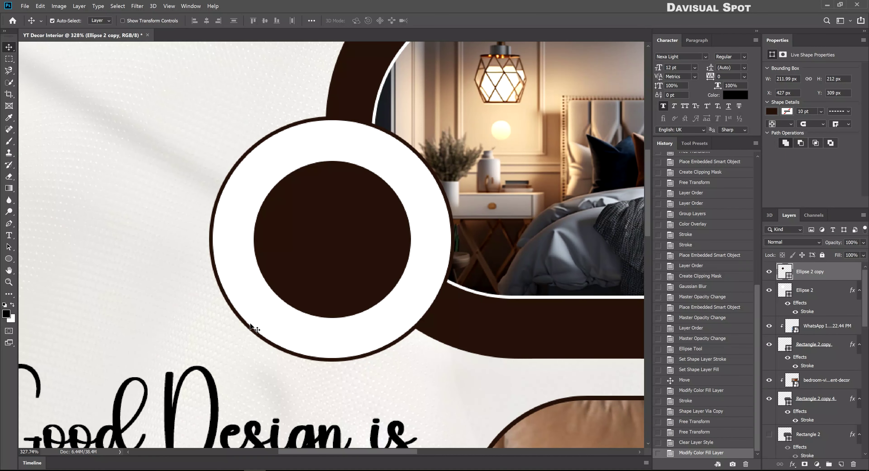
Add the text 'Multiple package' and scale it to fit inside the dark circle
left_click(9, 235)
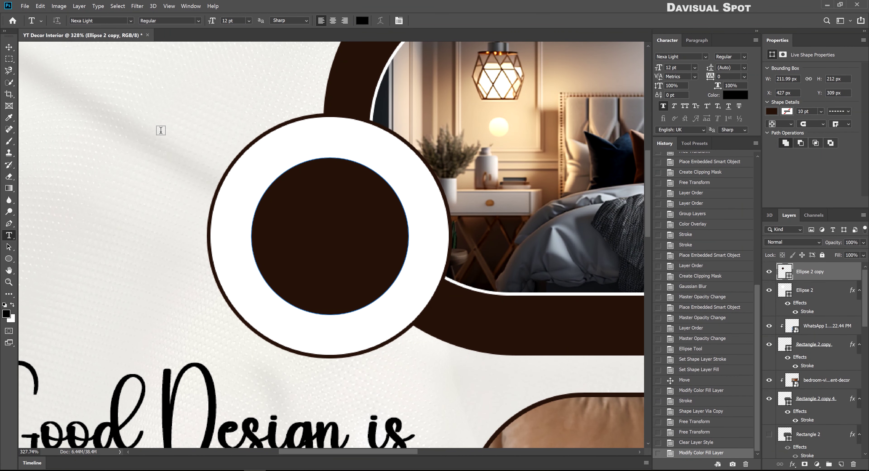
left_click(161, 130)
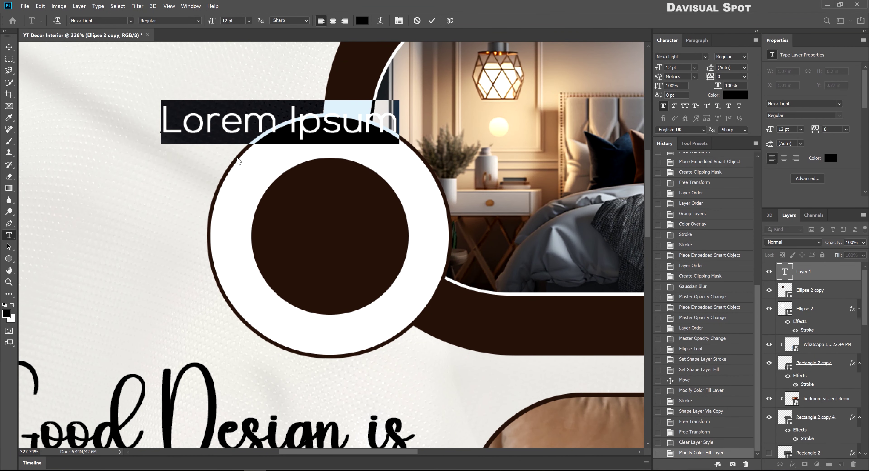
type("Multiple")
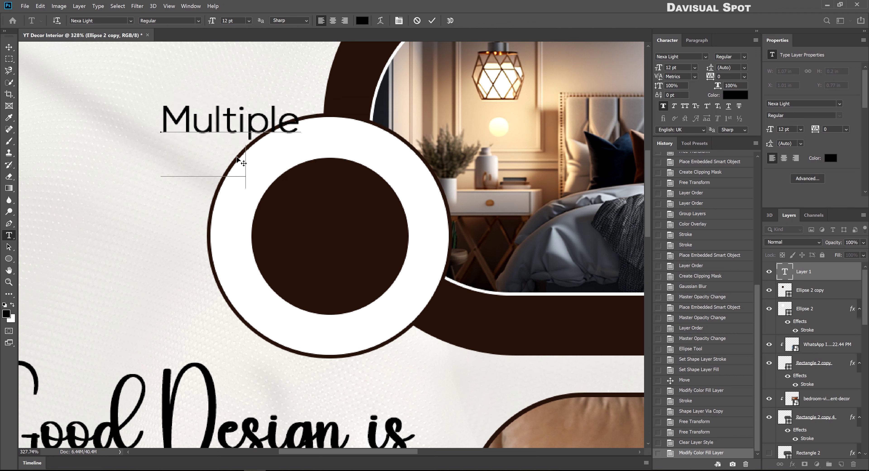
type(" package options")
key("ctrl+Return")
key("v")
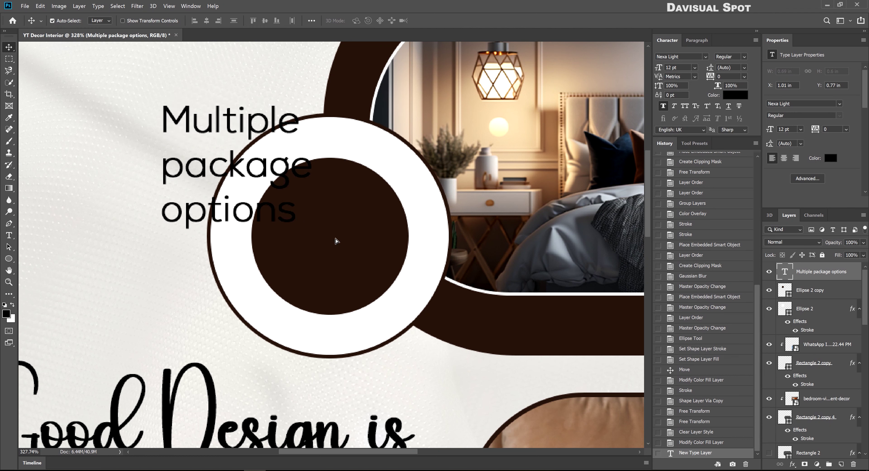
left_click_drag(335, 241, 432, 303)
key("ctrl+t")
left_click_drag(413, 235, 398, 235)
Make the badge text All Caps, centre-aligned and white
left_click(684, 106)
key("Return")
key("t")
left_click(358, 250)
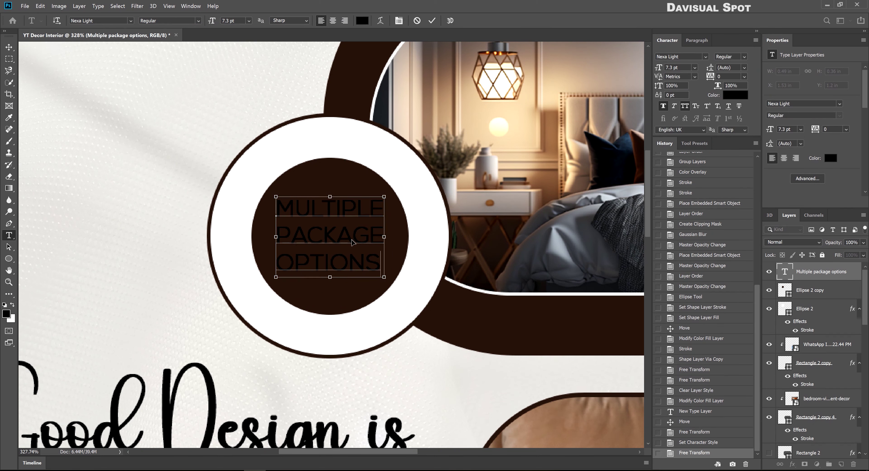
key("ctrl+a")
key("ctrl+shift+c")
key("ctrl+Return")
key("v")
left_click(735, 95)
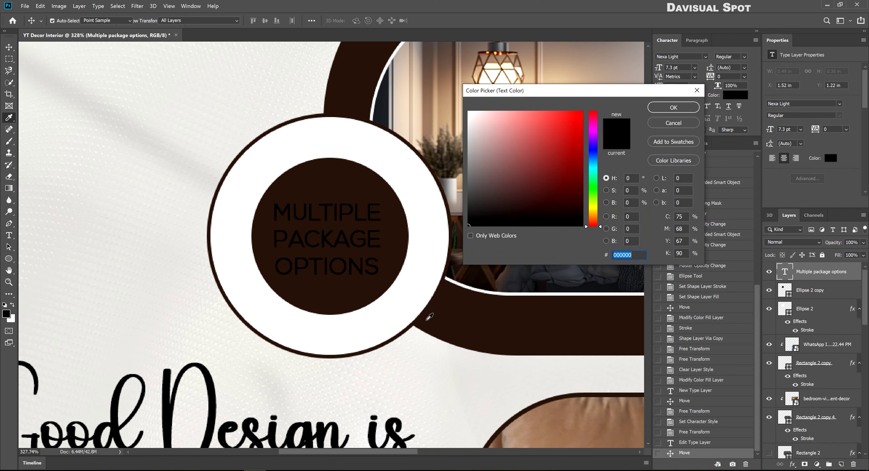
left_click(471, 114)
left_click(676, 107)
key("ctrl+0")
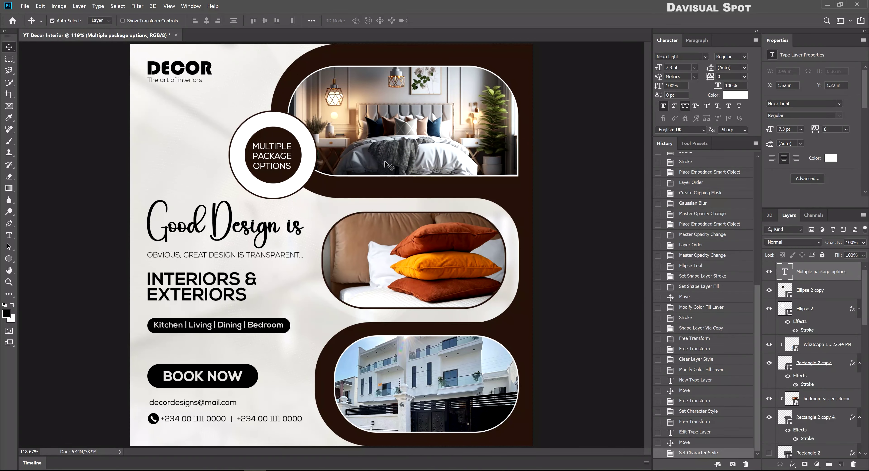
Shrink the badge's outer white ring slightly
left_click(315, 159)
key("ctrl+t")
left_click_drag(320, 154, 311, 158)
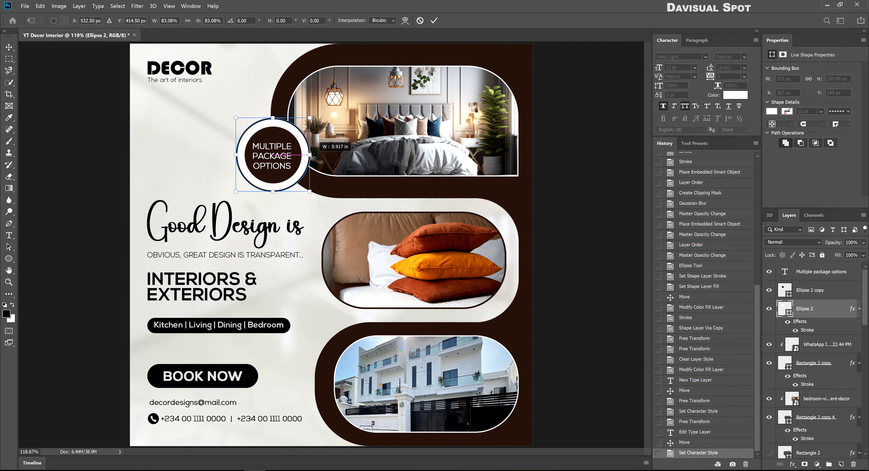
key("Return")
left_click(575, 173)
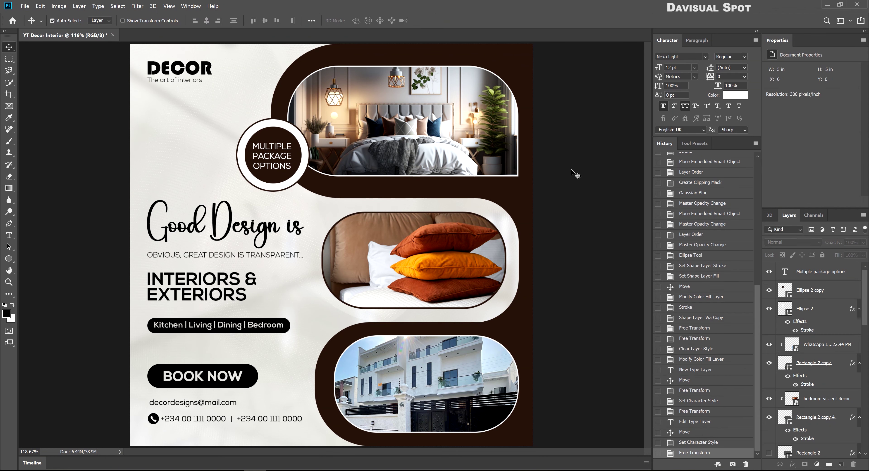
Place the chess pieces image at bottom-left as a 10% opacity watermark behind the content
key("alt+Tab")
left_click_drag(575, 173, 267, 195)
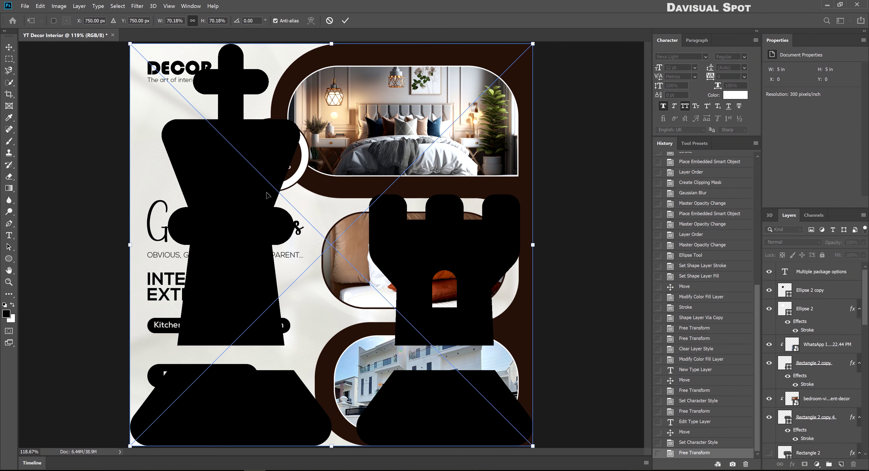
left_click_drag(528, 49, 222, 355)
key("Return")
type("10")
key("Return")
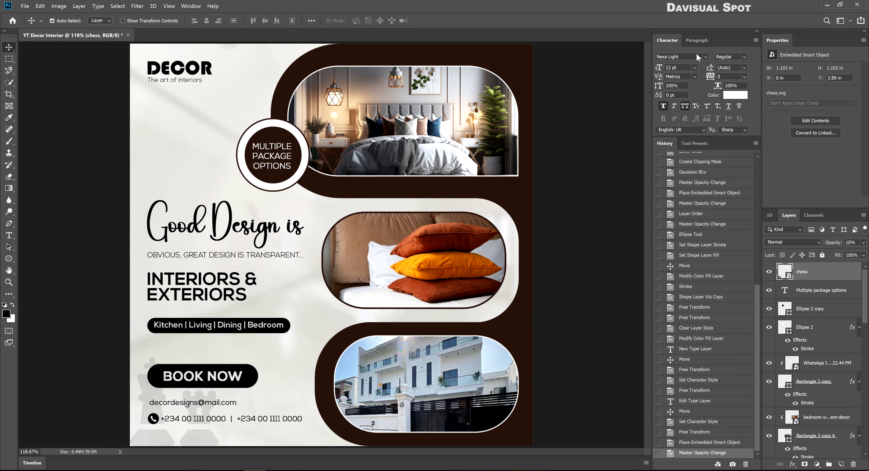
left_click_drag(834, 279, 804, 416)
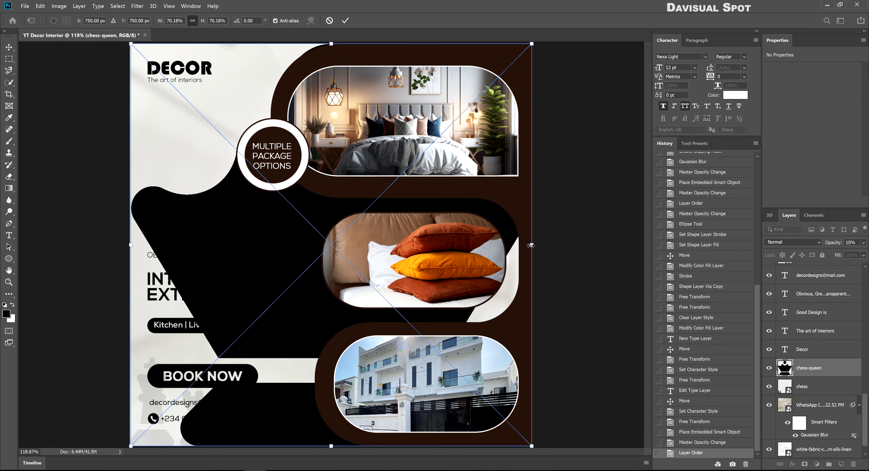
Scale the chess queen down and move its layer above the badge
left_click_drag(530, 245, 269, 112)
left_click_drag(821, 371, 820, 269)
scroll(270, 89, "up", 6)
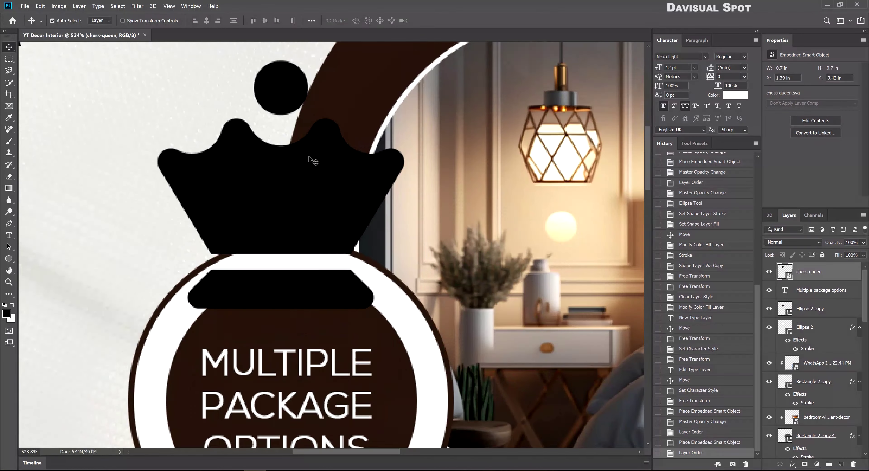
Move the chess-queen crown down and give it a dark brown #301f17 Color Overlay
key("ctrl+t")
left_click_drag(286, 175, 288, 197)
key("Return")
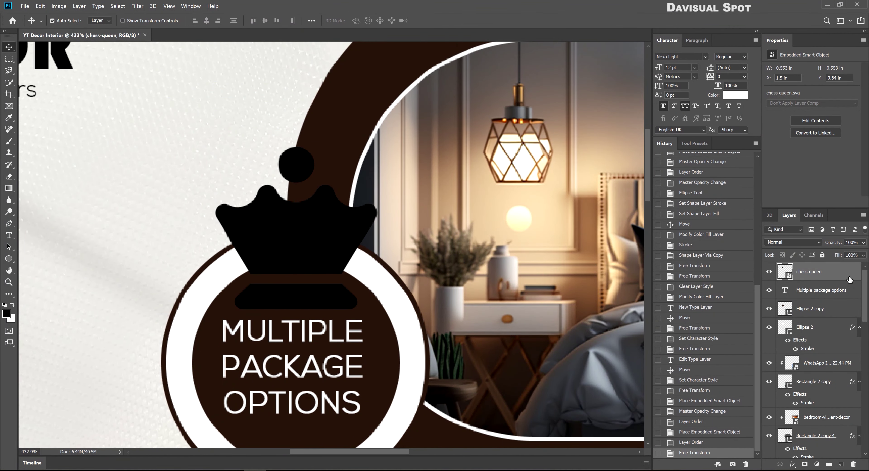
double_click(848, 279)
left_click(278, 295)
left_click(470, 205)
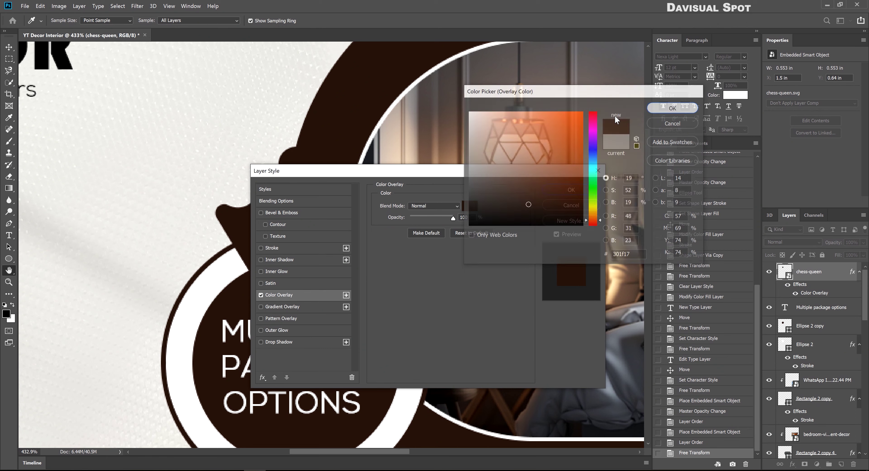
left_click(672, 108)
left_click(571, 190)
scroll(618, 214, "down", 3)
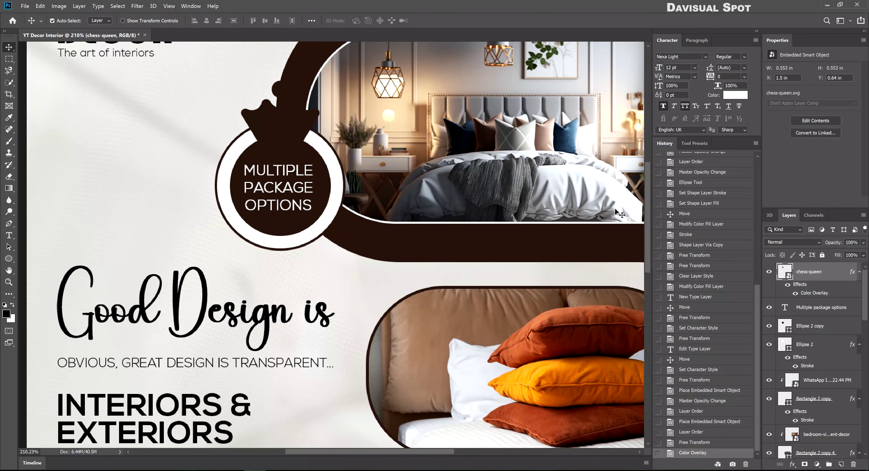
Move the crown beneath the badge text and add a drop shadow
key("ctrl+bracketleft")
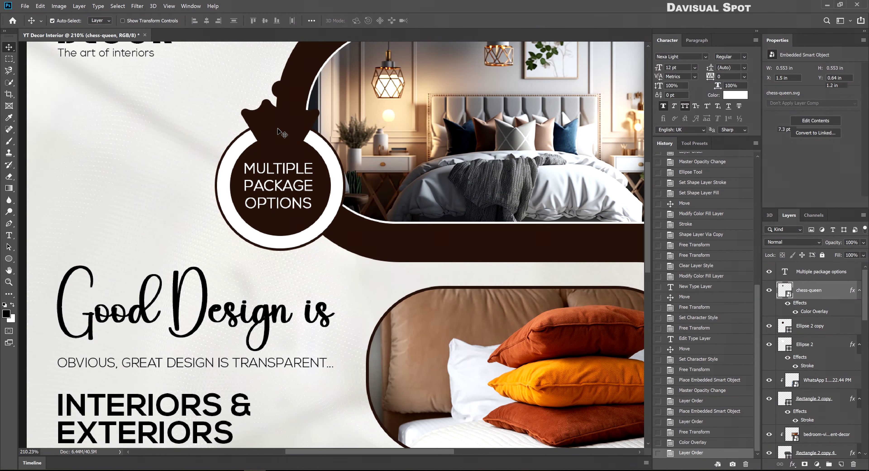
left_click_drag(282, 134, 283, 135)
double_click(816, 314)
left_click(261, 343)
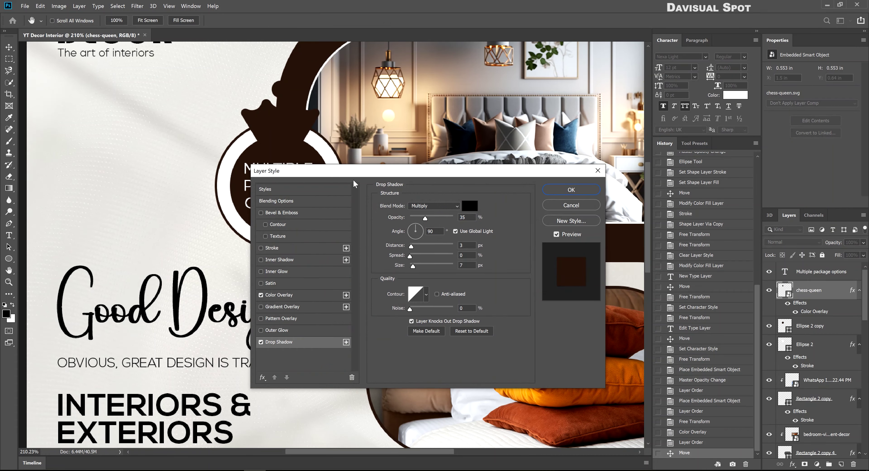
left_click_drag(352, 177, 404, 206)
left_click(623, 219)
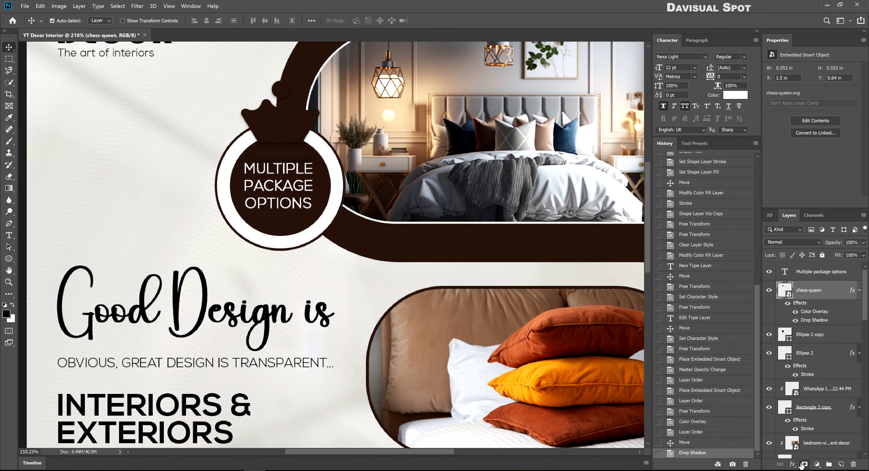
scroll(256, 89, "up", 5)
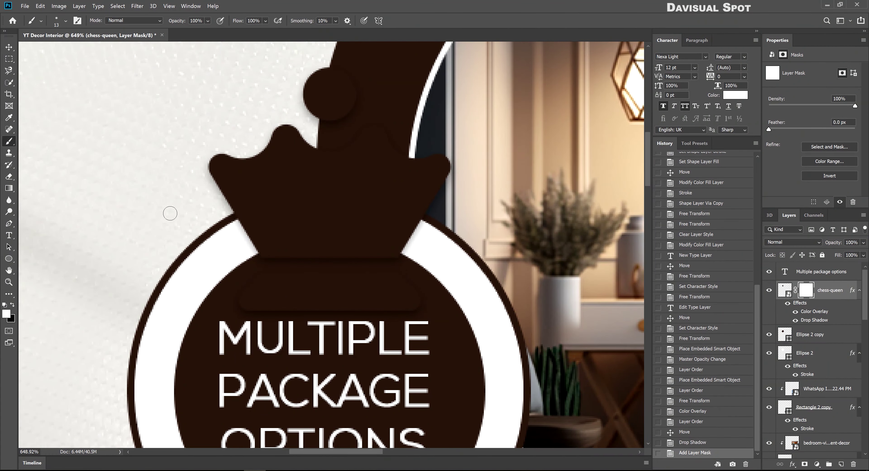
mouse_move(471, 305)
left_mouse_down()
mouse_move(343, 293)
mouse_move(466, 312)
left_mouse_up()
scroll(337, 236, "down", 5)
Reposition the crown on the badge, keeping it upright
key("v")
left_click_drag(337, 239, 344, 215)
scroll(349, 202, "up", 3)
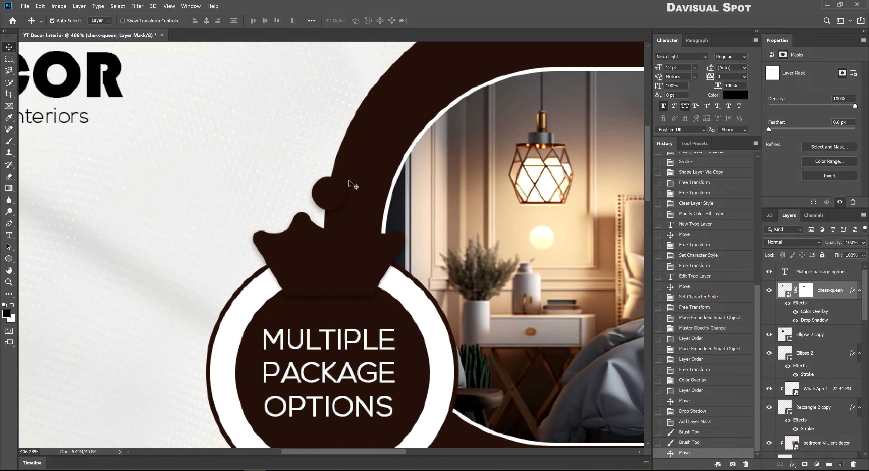
key("ctrl+t")
left_click_drag(355, 256, 345, 229)
key("Return")
key("ctrl+z")
scroll(345, 230, "down", 5)
scroll(267, 130, "up", 4)
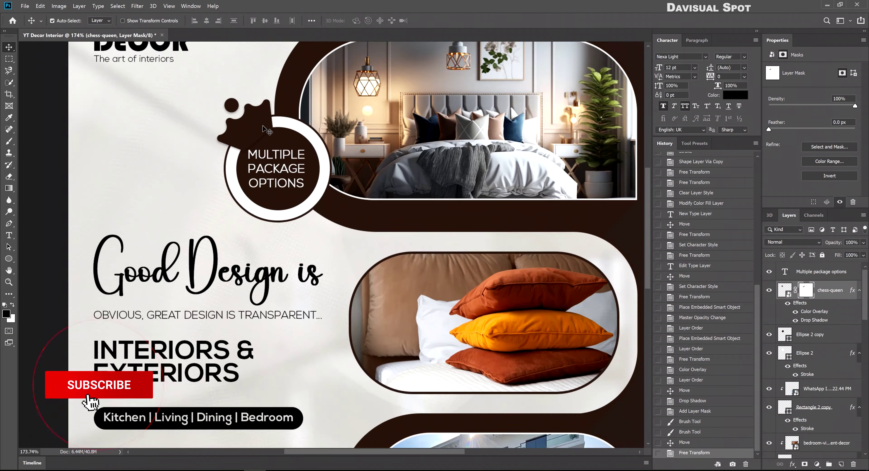
scroll(267, 130, "down", 5)
scroll(291, 95, "up", 6)
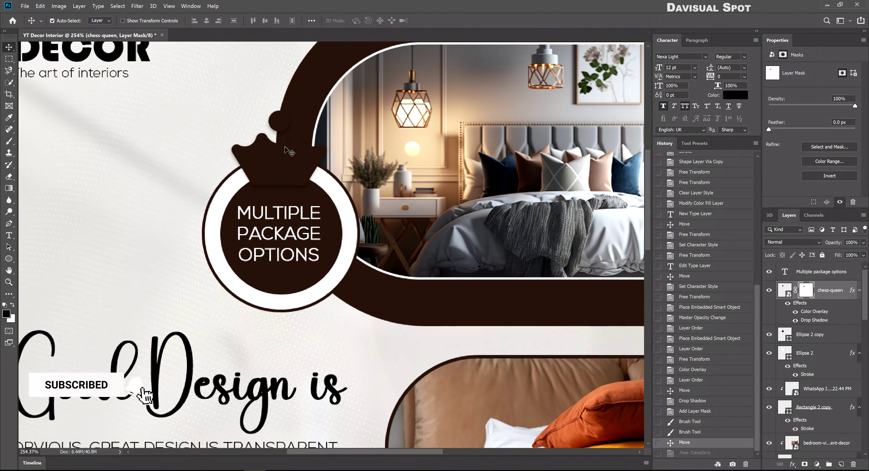
Add a faint 5 px white Soft Light stroke at low opacity to the crown
double_click(817, 311)
left_click(327, 278)
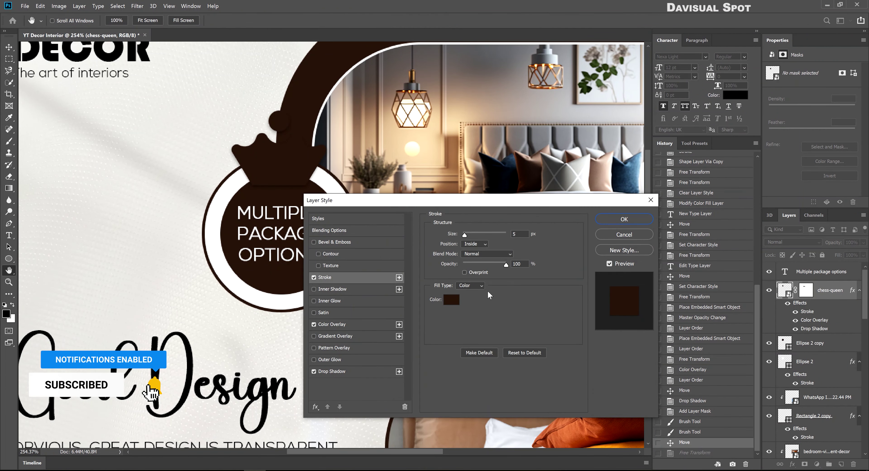
left_click(451, 300)
left_click(473, 103)
key("Return")
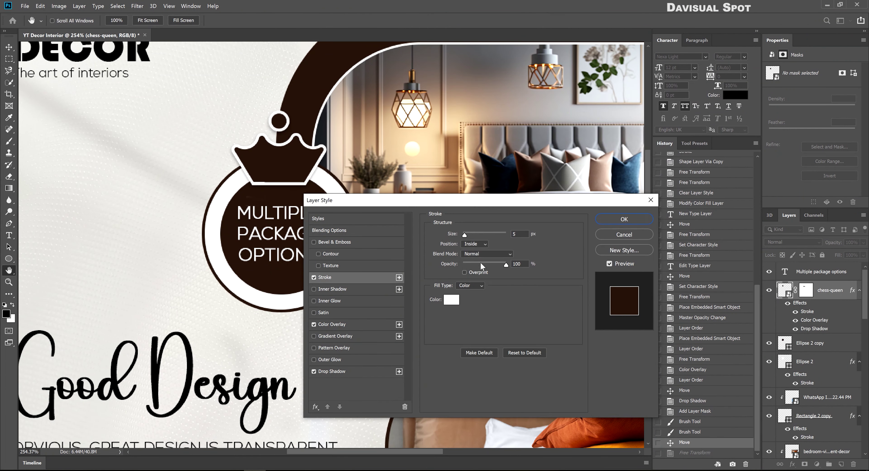
left_click(487, 254)
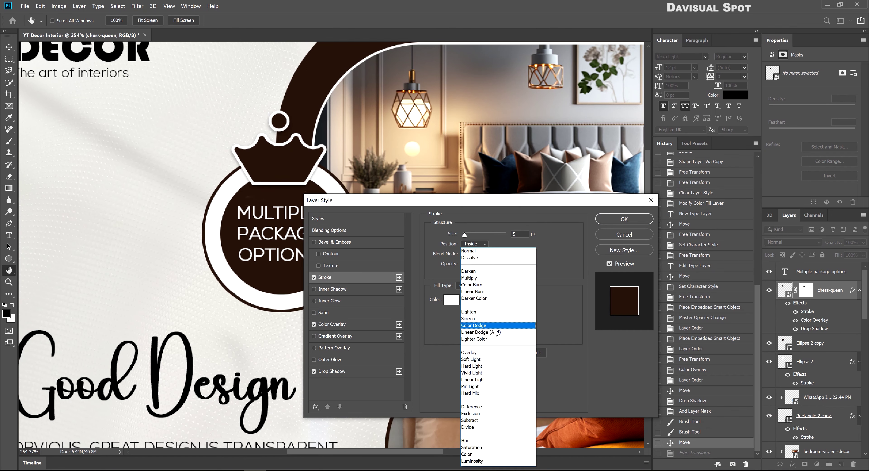
left_click(486, 359)
left_click_drag(483, 264, 472, 263)
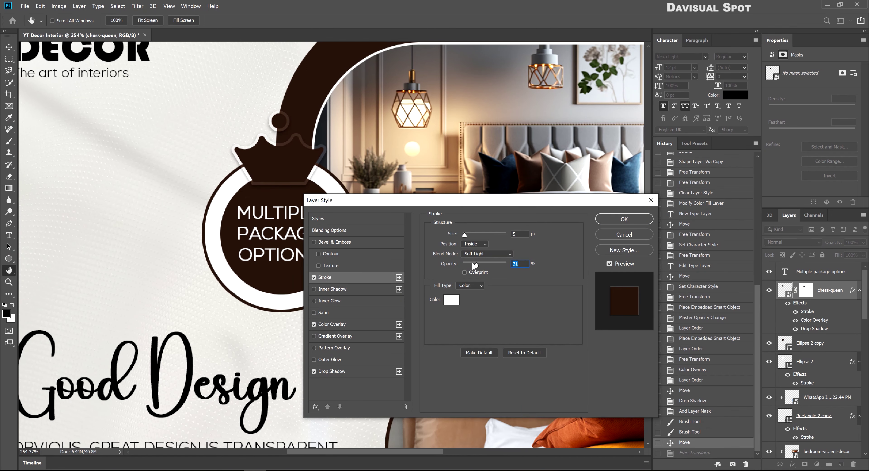
left_click(624, 219)
left_click(398, 216, "ctrl")
key("ctrl+minus")
key("ctrl+minus")
key("ctrl+0")
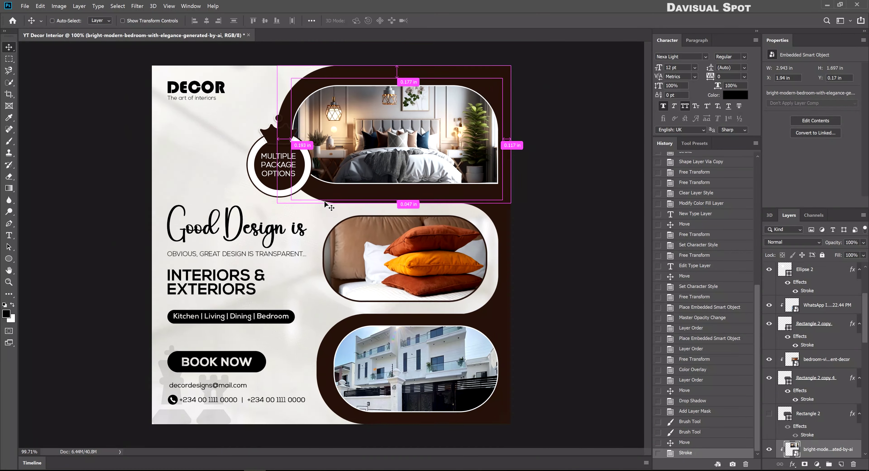
Stamp all visible content into a new merged layer at the top
key("Escape")
key("ctrl")
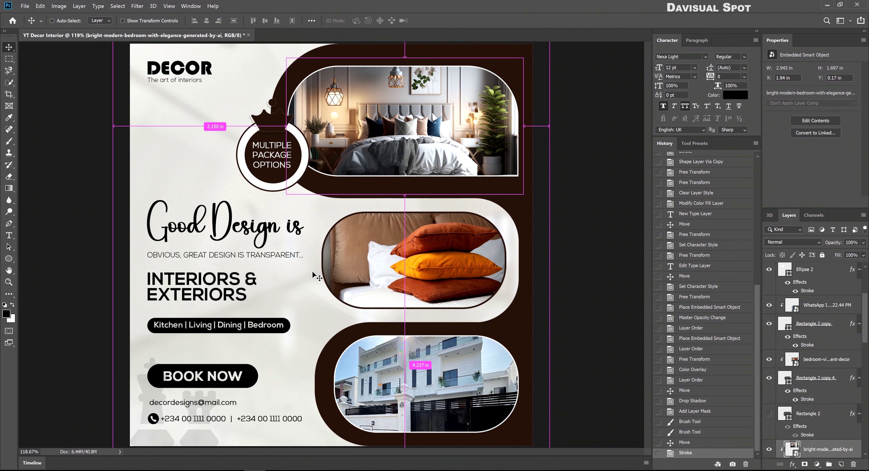
scroll(833, 341, "up", 5)
left_click(834, 276)
key("ctrl+shift+alt+e")
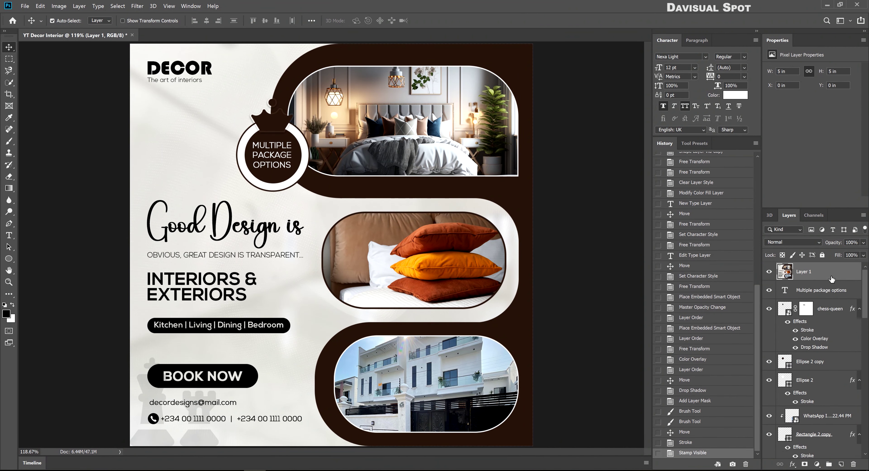
Add a red-green Gradient Map with Soft Light blending at 20% opacity
left_click(816, 465)
left_click(809, 457)
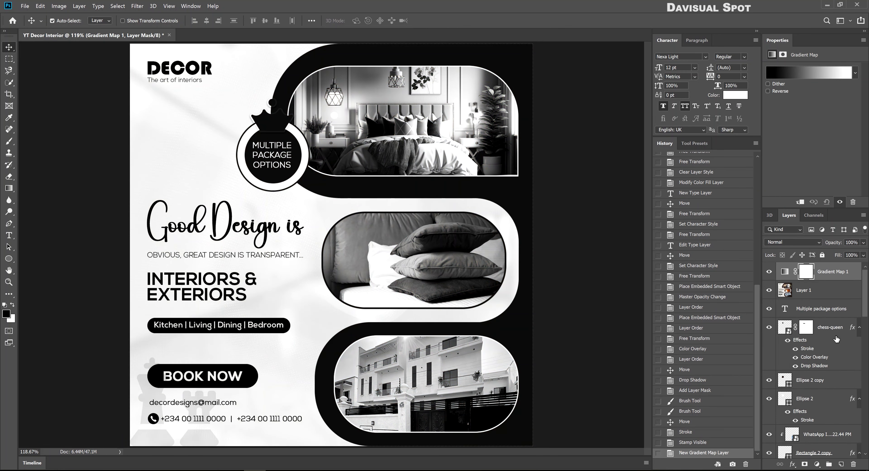
left_click(798, 74)
left_click(371, 102)
left_click(385, 102)
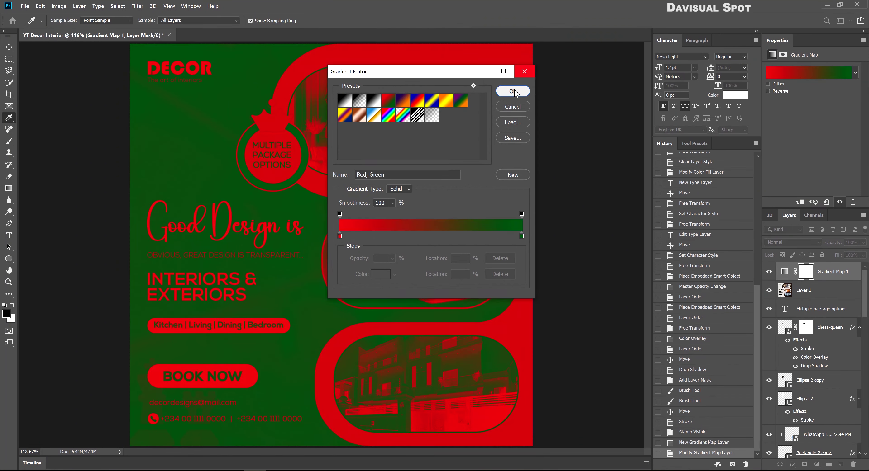
left_click(513, 91)
left_click(792, 242)
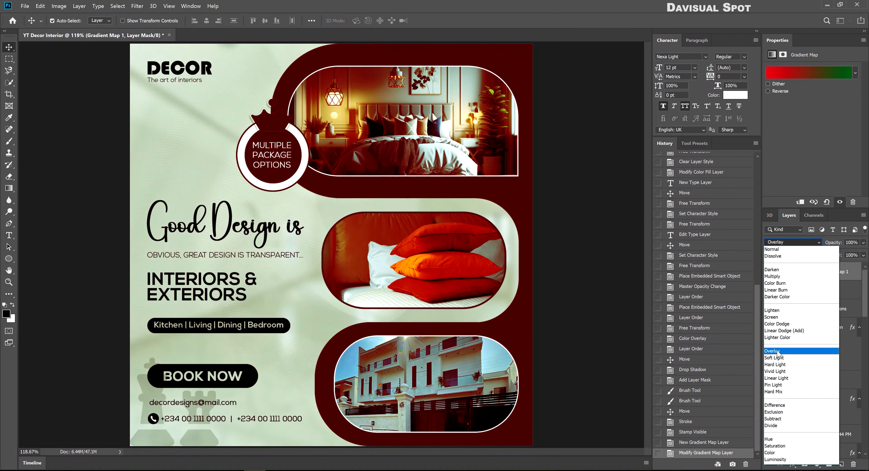
left_click(777, 358)
type("20")
key("Return")
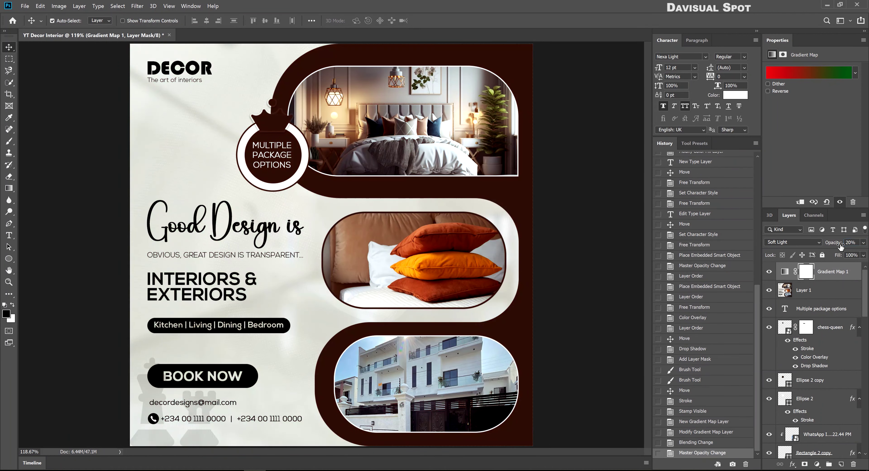
left_click(768, 272)
left_click(769, 272)
Add a Levels adjustment with black input 14 and white input 229, then select Layer 1
left_click(816, 465)
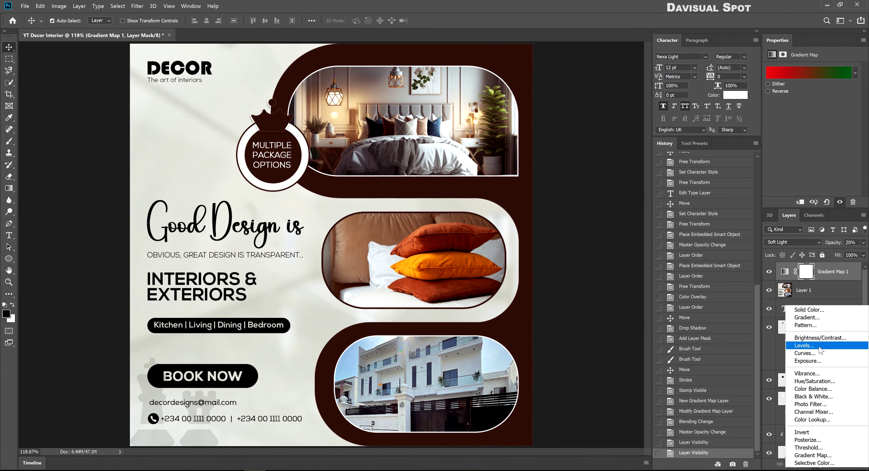
left_click(804, 346)
left_click_drag(786, 137, 785, 135)
left_click_drag(856, 135, 849, 140)
left_click(821, 308)
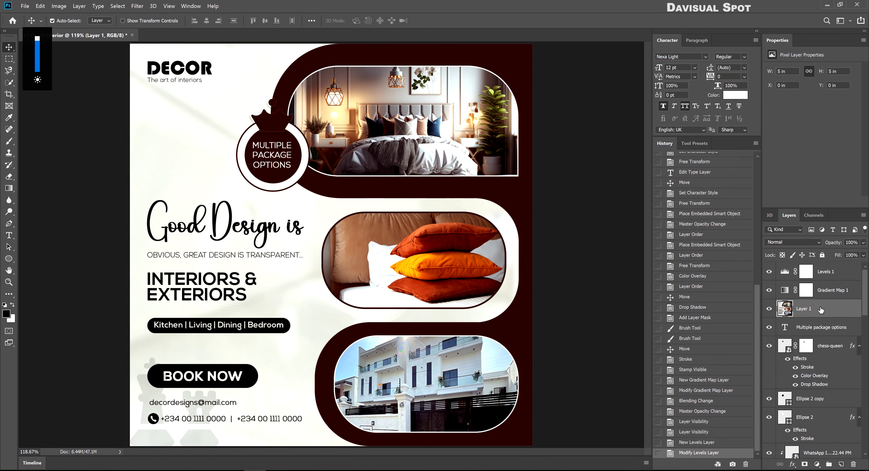
Apply the Camera Raw Filter to Layer 1 and raise Effects Grain Amount to 29
left_click(137, 6)
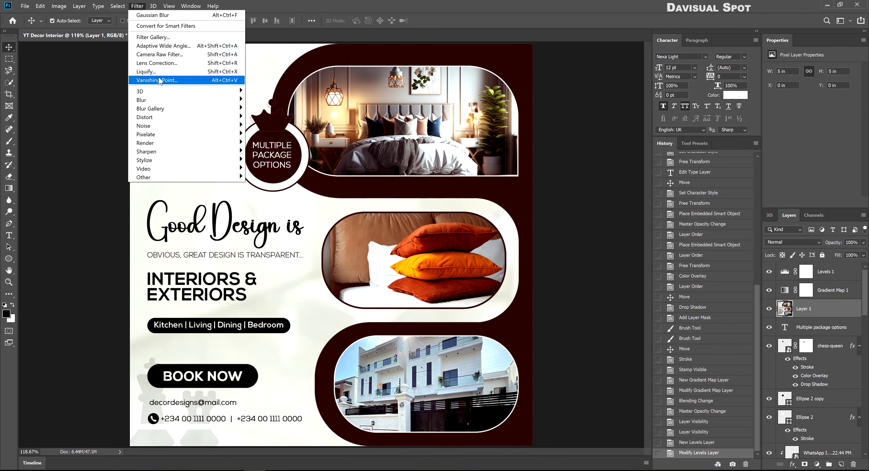
left_click(170, 55)
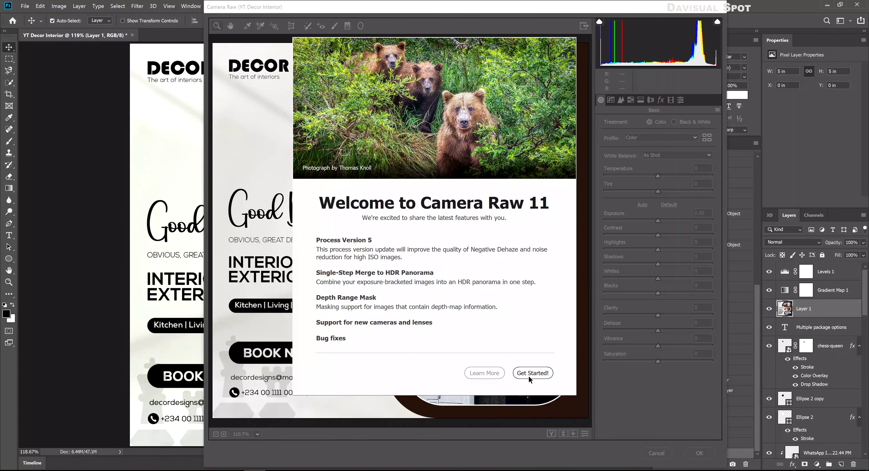
left_click(528, 371)
left_click(630, 99)
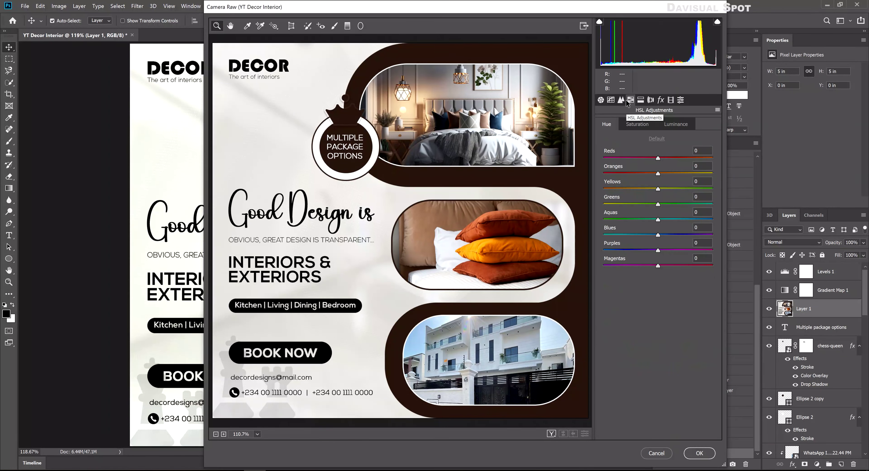
left_click(620, 100)
left_click(610, 99)
left_click(641, 100)
left_click(650, 99)
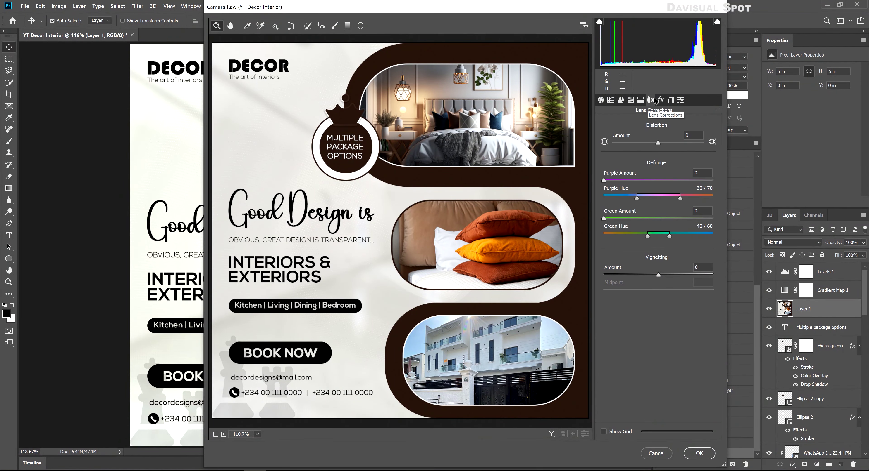
left_click(660, 99)
left_click_drag(625, 140, 651, 155)
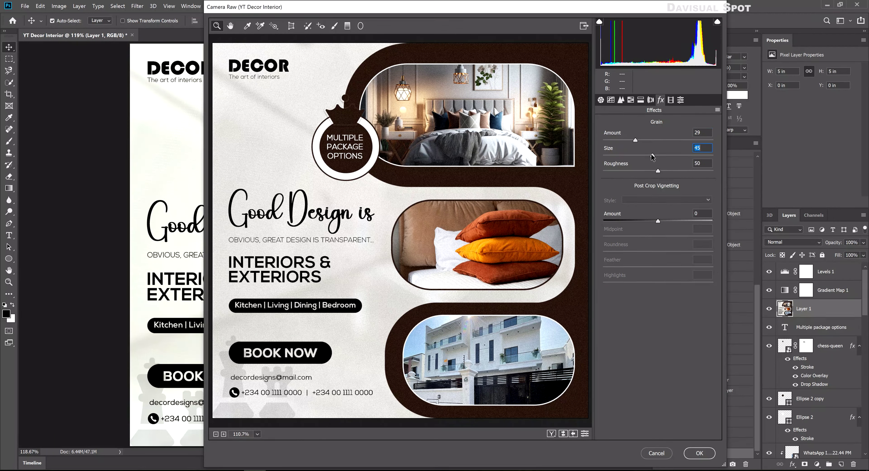